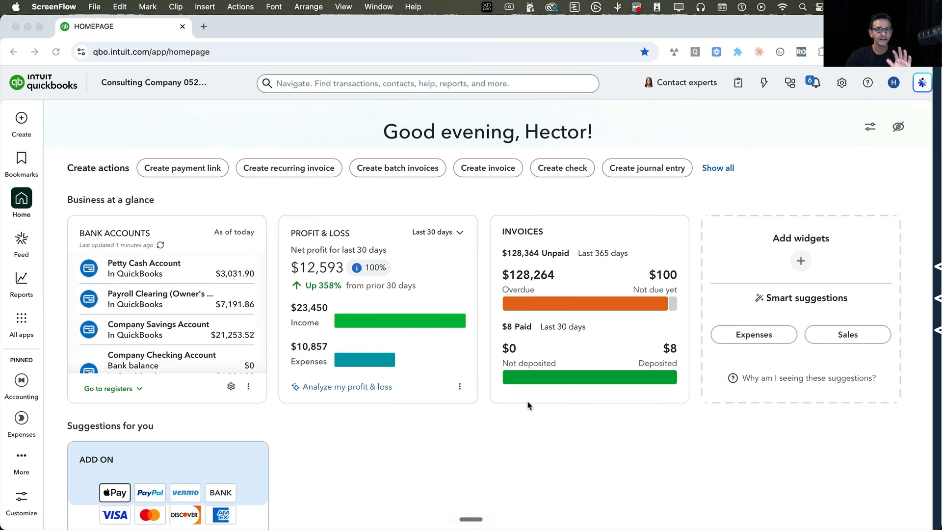
- Open the Pay Bills screen and look through the list of outstanding bills
{"action": "left_click", "coordinate": [23, 120]}
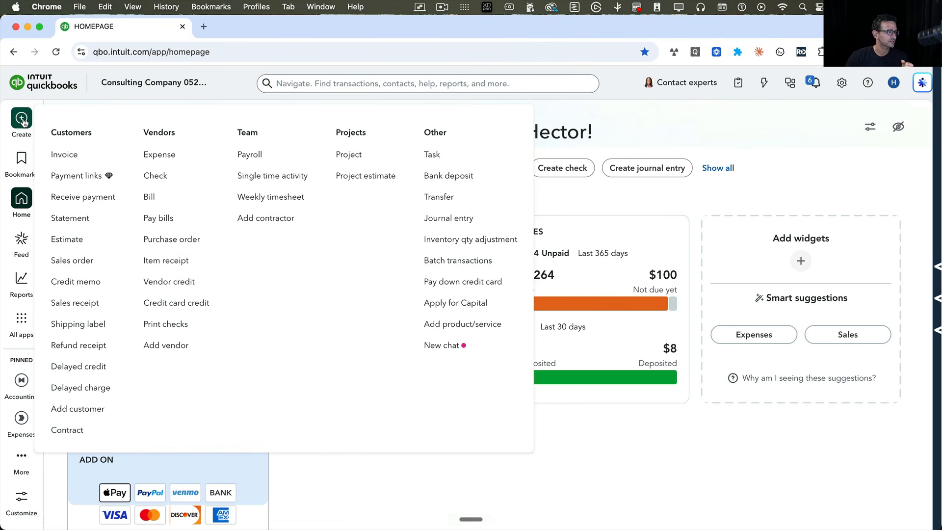
{"action": "left_click", "coordinate": [172, 224]}
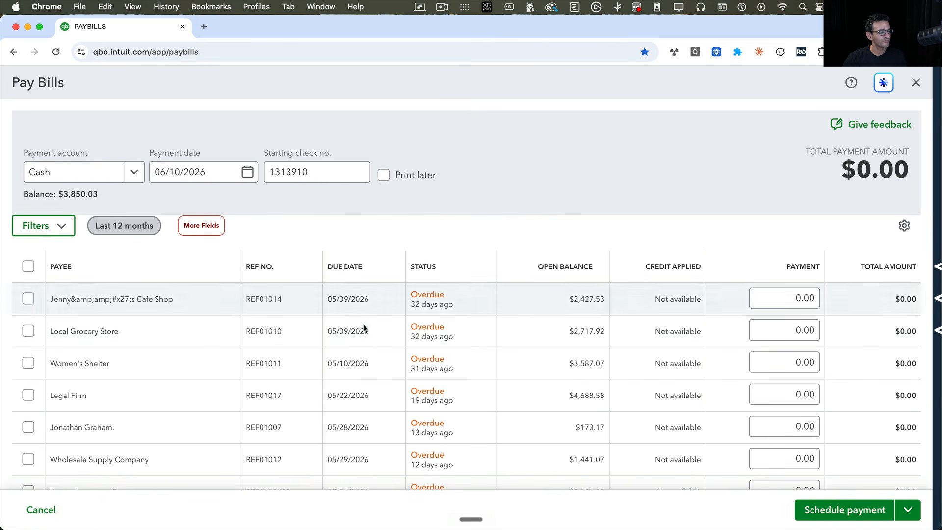
{"action": "scroll", "coordinate": [373, 346], "scroll_direction": "down", "scroll_amount": 1}
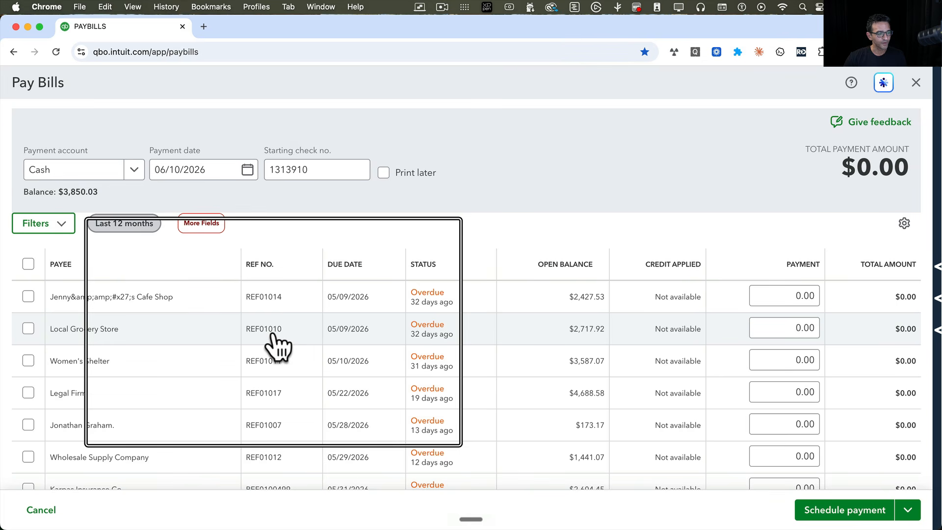
{"action": "left_click", "coordinate": [805, 332]}
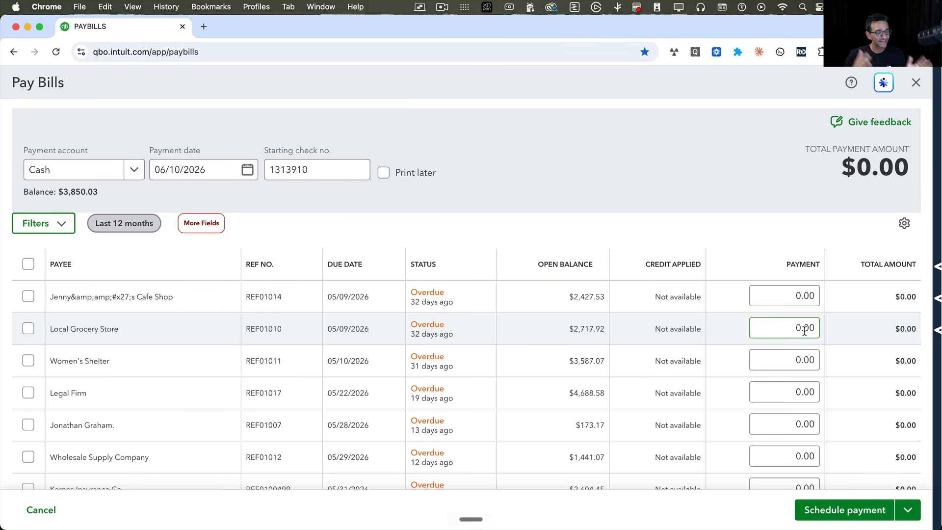
{"action": "scroll", "coordinate": [465, 461], "scroll_direction": "down", "scroll_amount": 5}
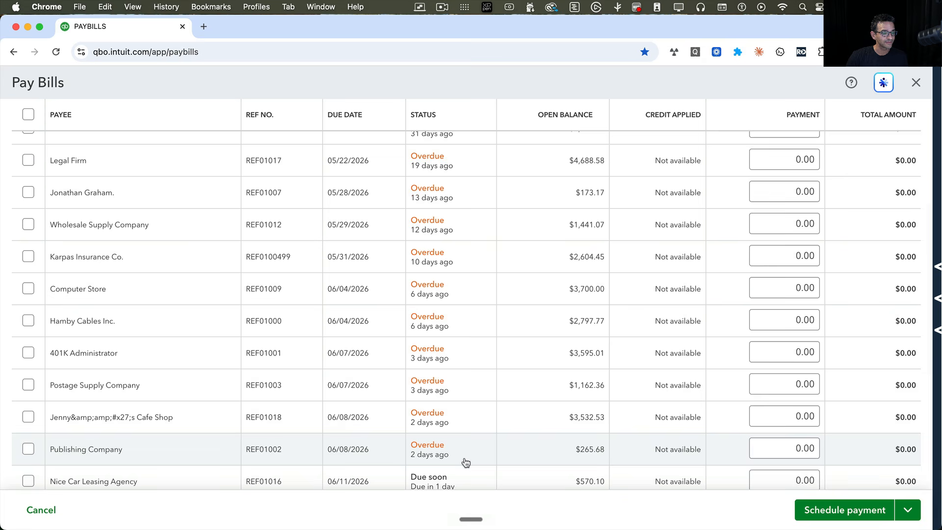
{"action": "scroll", "coordinate": [467, 433], "scroll_direction": "up", "scroll_amount": 5}
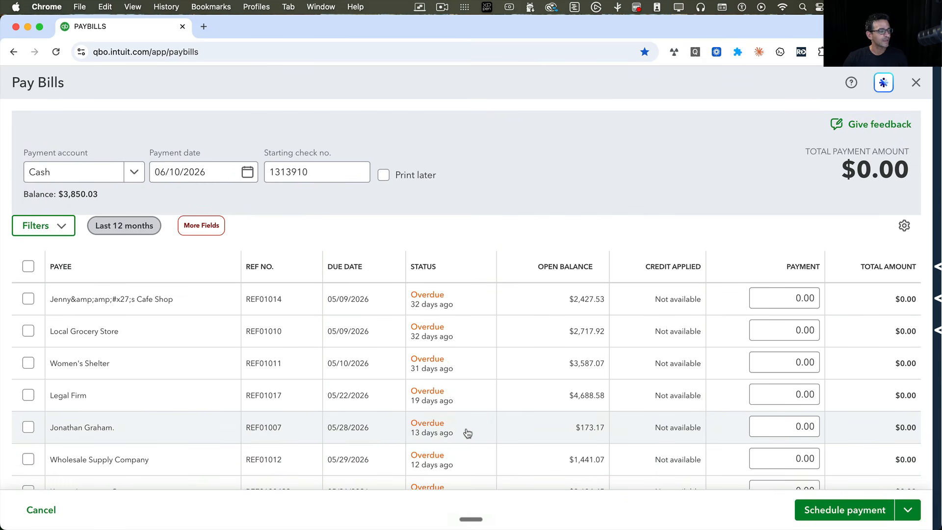
- Open the RightTool options and show the Lists PRO settings
{"action": "left_click", "coordinate": [939, 145]}
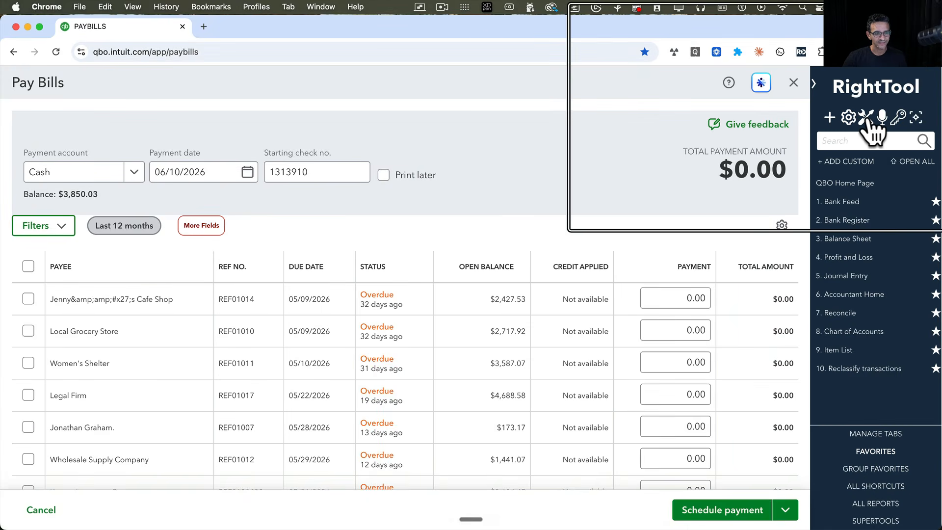
{"action": "left_click", "coordinate": [868, 119]}
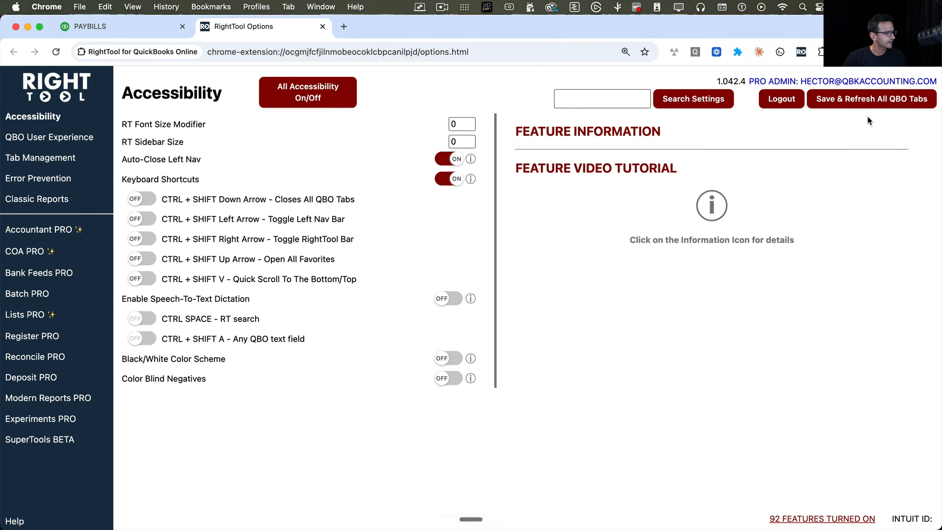
{"action": "left_click", "coordinate": [28, 316]}
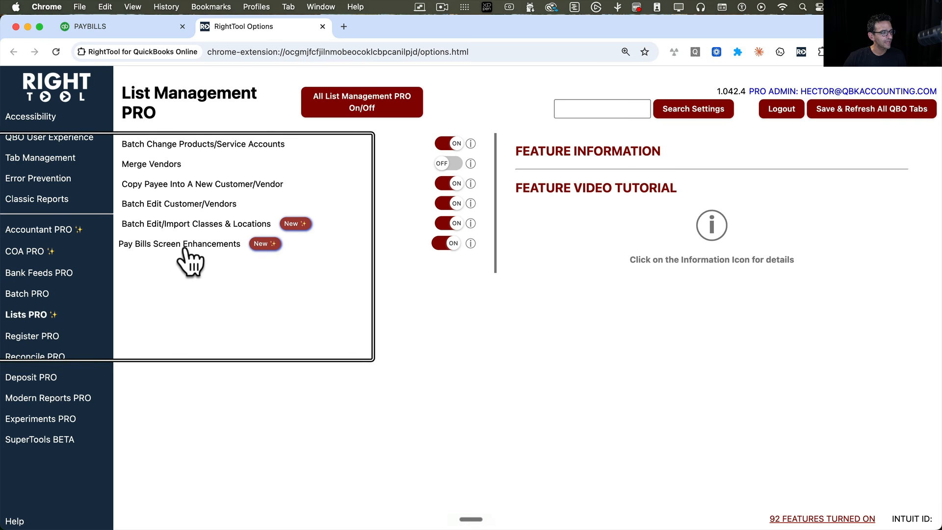
- Disable every enabled List Management PRO feature except Pay Bills Screen Enhancements, and save the settings with a refresh of all QBO tabs
{"action": "left_click", "coordinate": [454, 225]}
{"action": "left_click", "coordinate": [457, 203]}
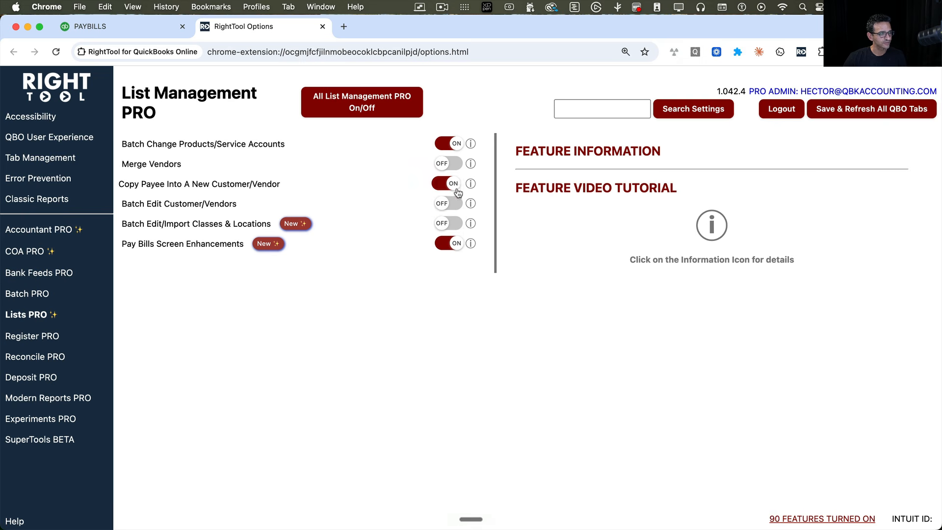
{"action": "left_click", "coordinate": [453, 184]}
{"action": "left_click", "coordinate": [452, 143]}
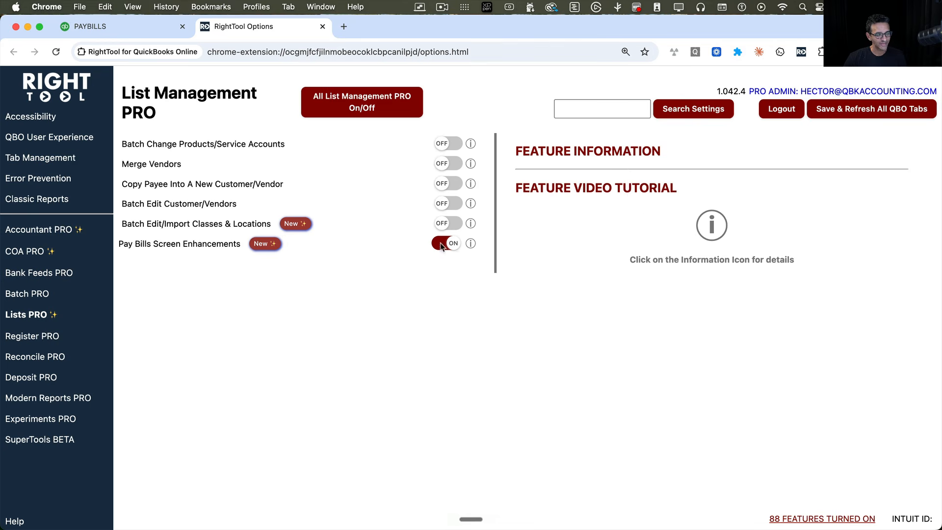
{"action": "left_click", "coordinate": [879, 111]}
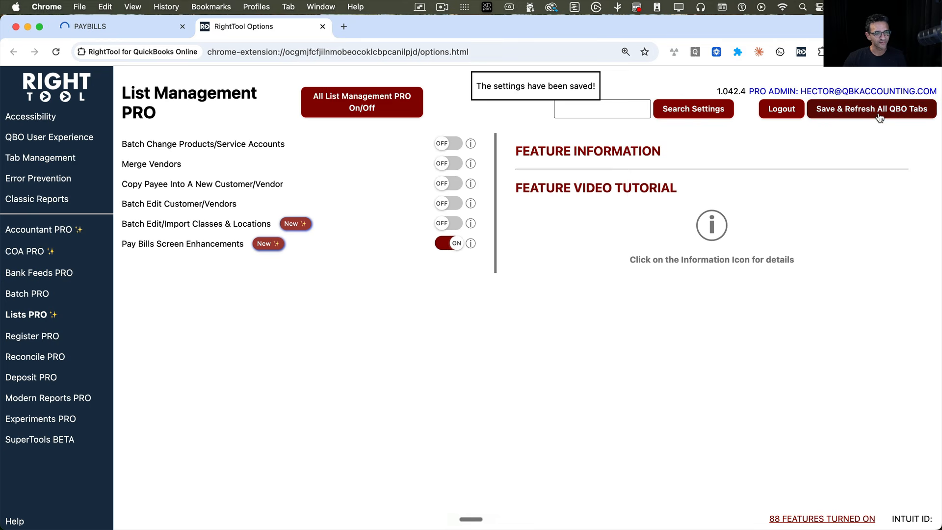
- Return to the Pay Bills page, collapse the RightTool sidebar and review the More Fields column choices without applying any
{"action": "left_click", "coordinate": [116, 33]}
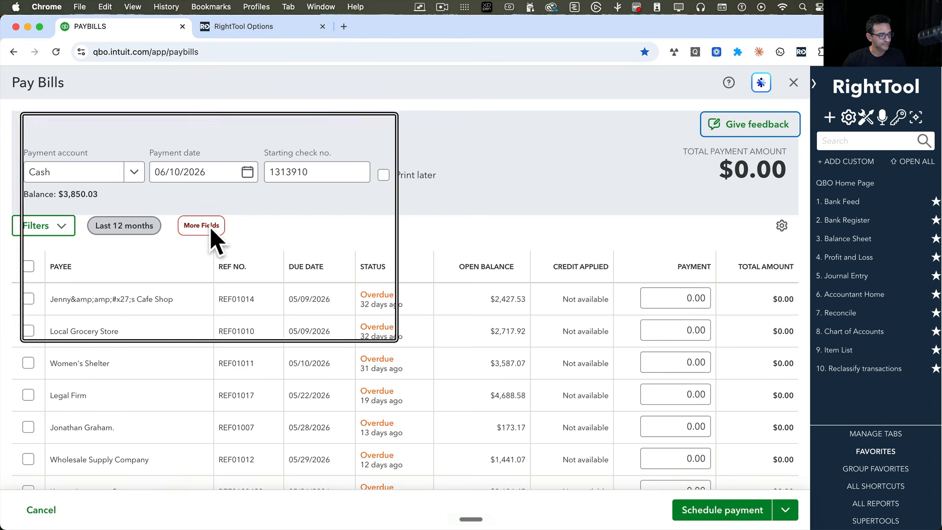
{"action": "left_click", "coordinate": [815, 84]}
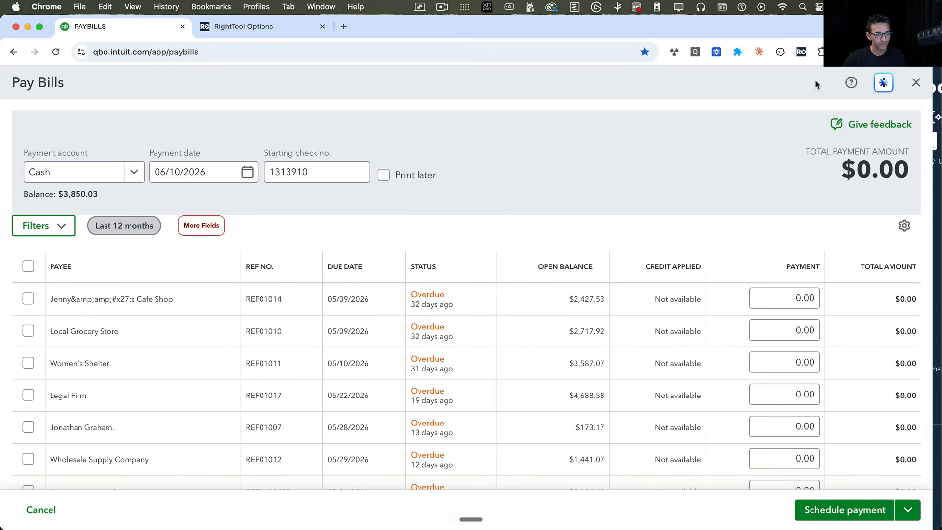
{"action": "left_click", "coordinate": [208, 231]}
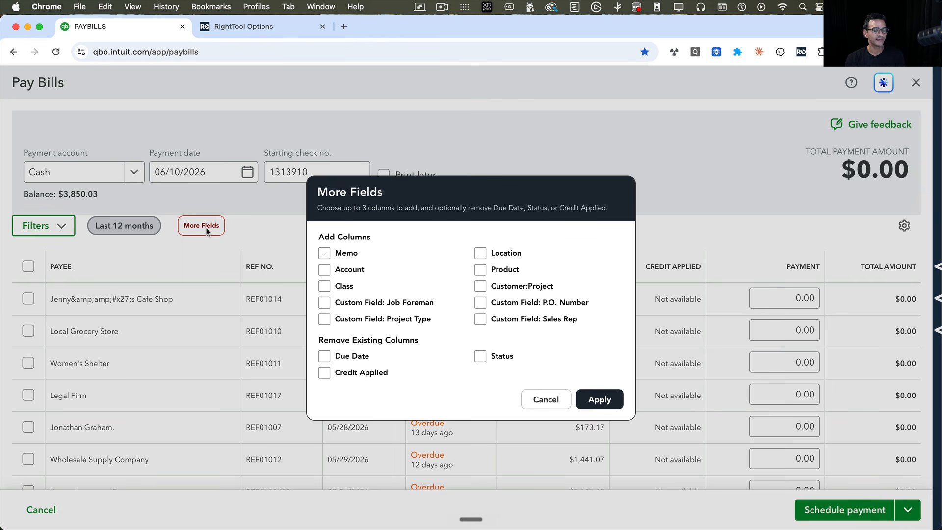
{"action": "left_click", "coordinate": [547, 402]}
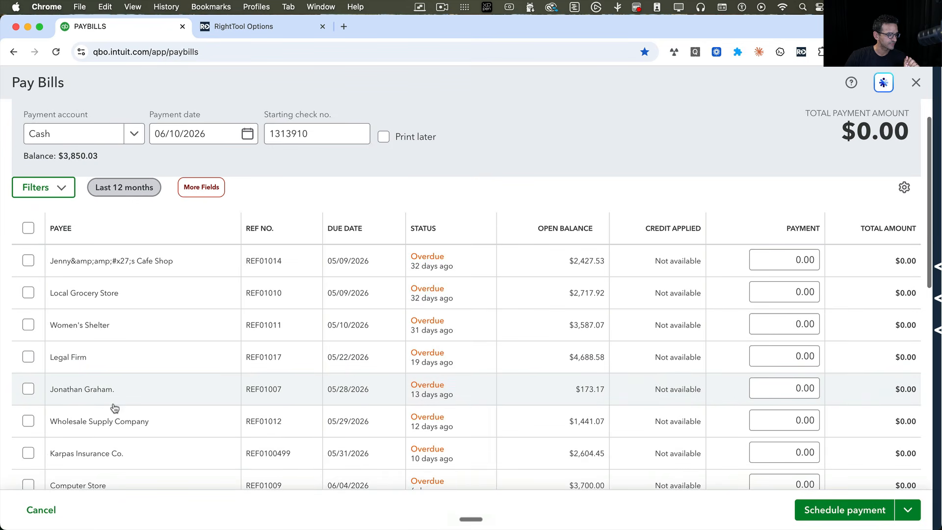
- Open bill REF01007 from the list and replace its memo with "Do not pay until May"
{"action": "left_click", "coordinate": [133, 398]}
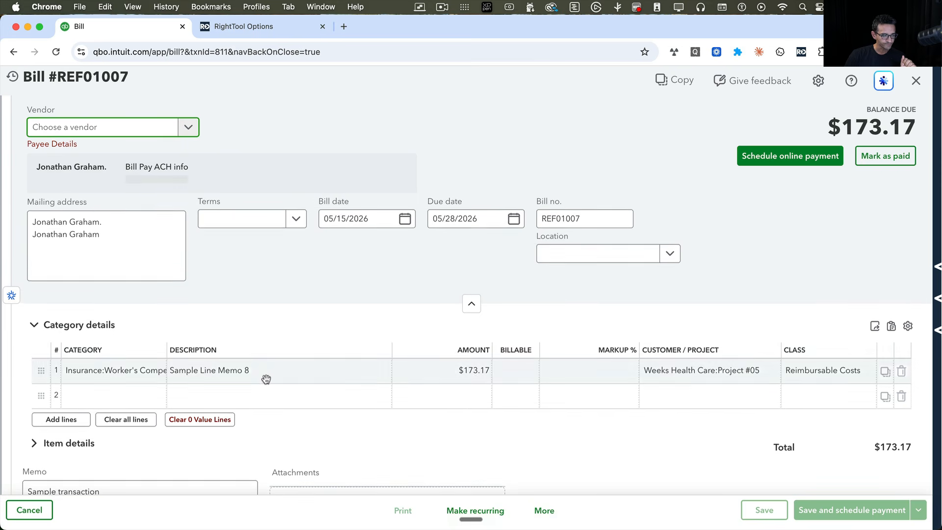
{"action": "scroll", "coordinate": [424, 446], "scroll_direction": "down", "scroll_amount": 3}
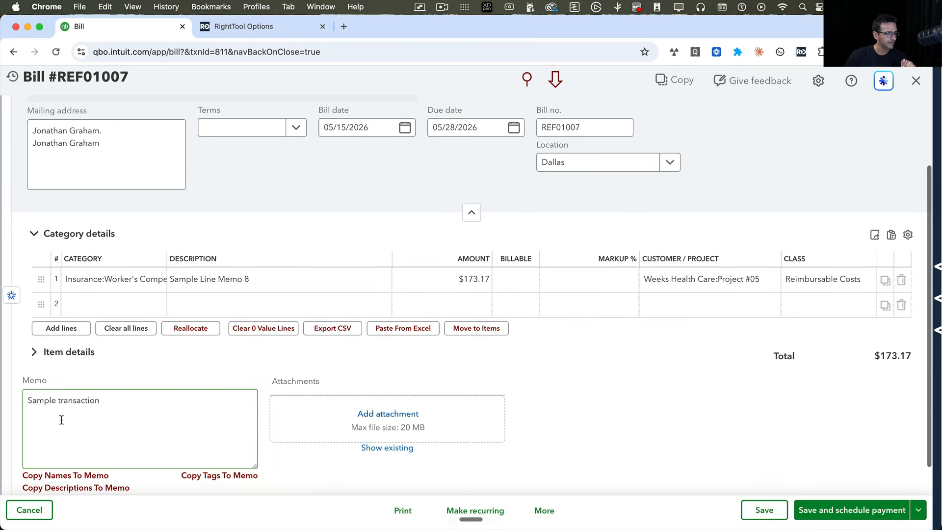
{"action": "left_click_drag", "start_coordinate": [124, 400], "coordinate": [7, 398]}
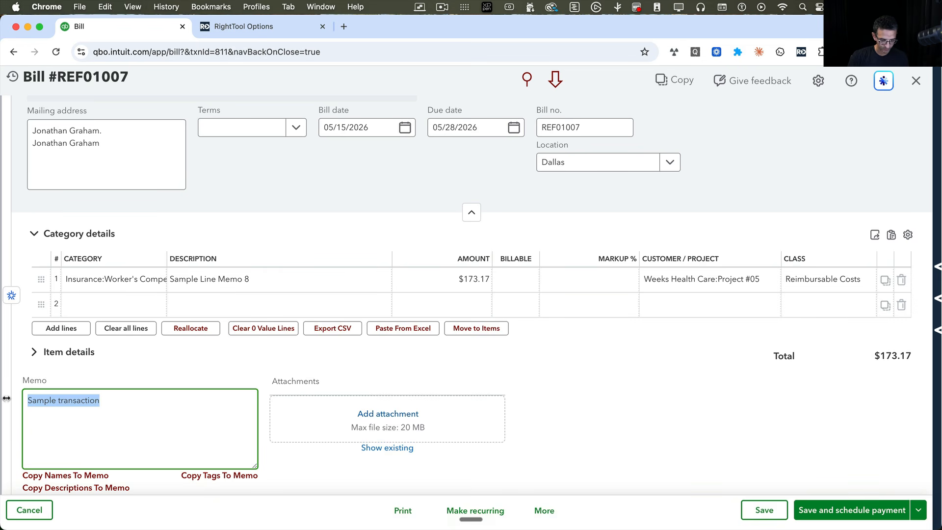
{"action": "type", "text": "Do not pay until May"}
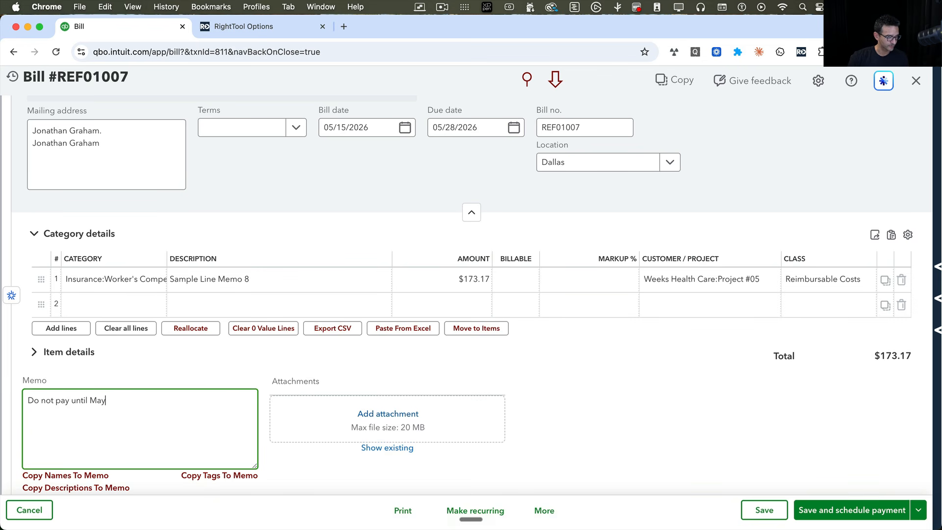
- Check the customer/project and class choices on the bill's first category line and its location choices, keeping Dallas
{"action": "left_click", "coordinate": [709, 284]}
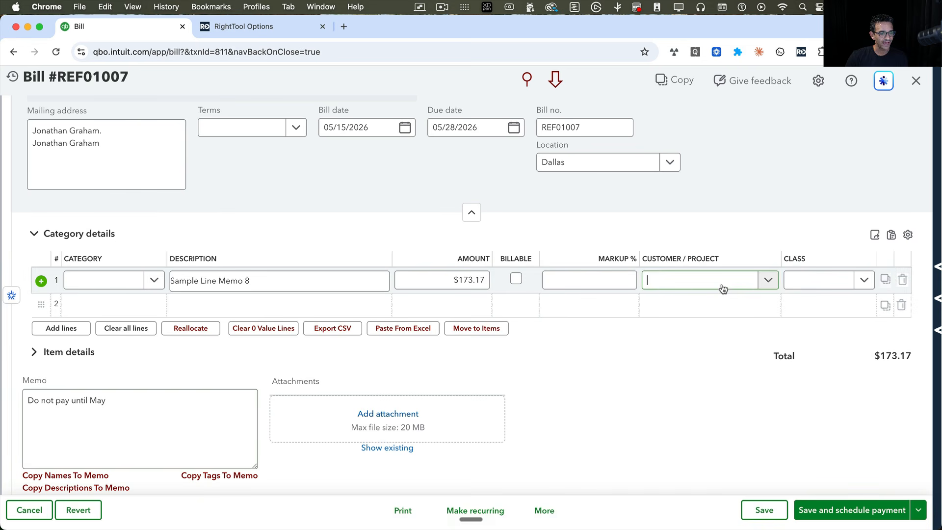
{"action": "left_click", "coordinate": [767, 281]}
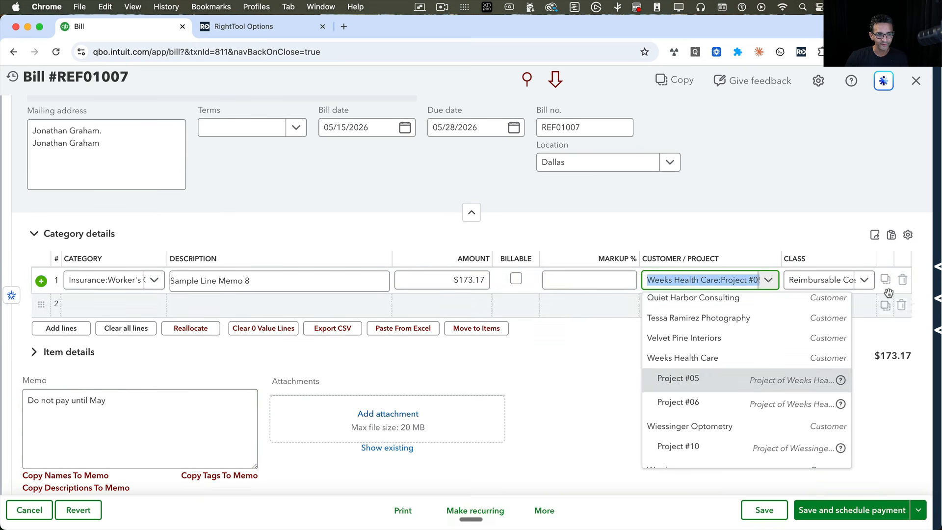
{"action": "left_click", "coordinate": [864, 280]}
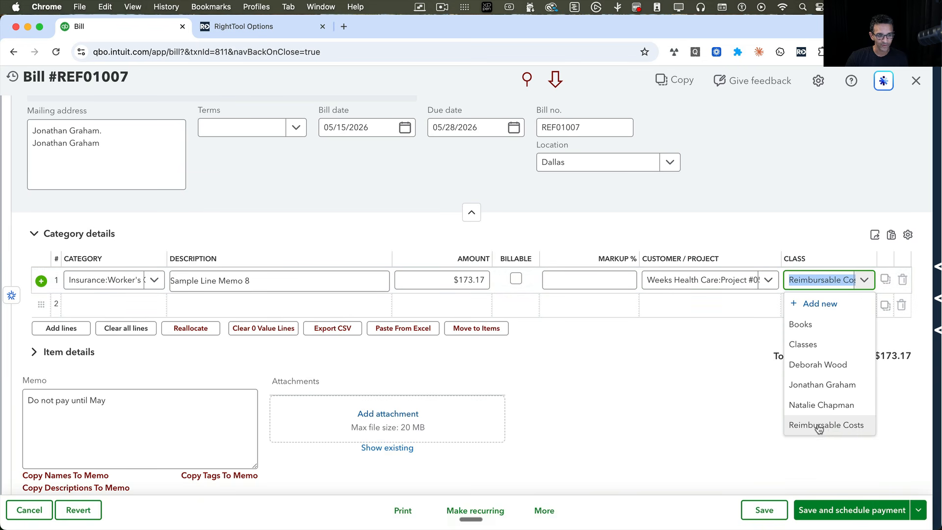
{"action": "left_click", "coordinate": [670, 162]}
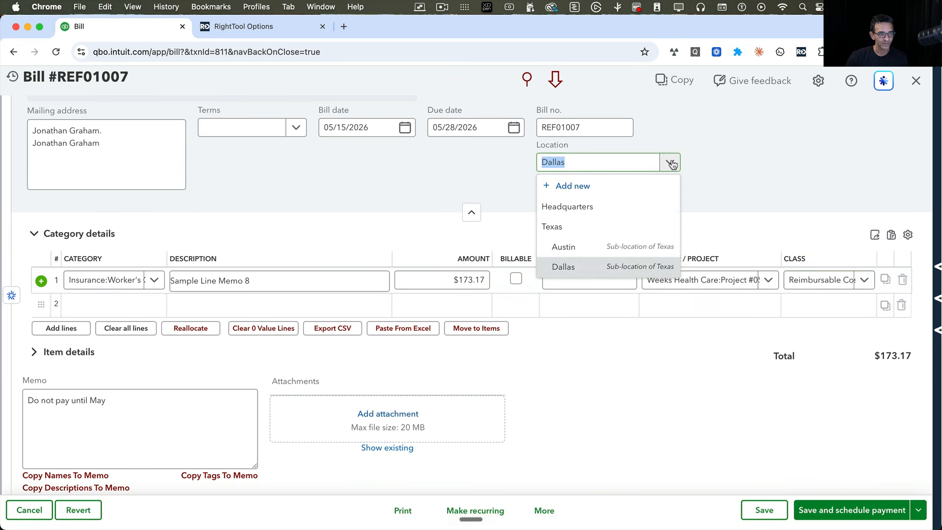
{"action": "left_click", "coordinate": [558, 268]}
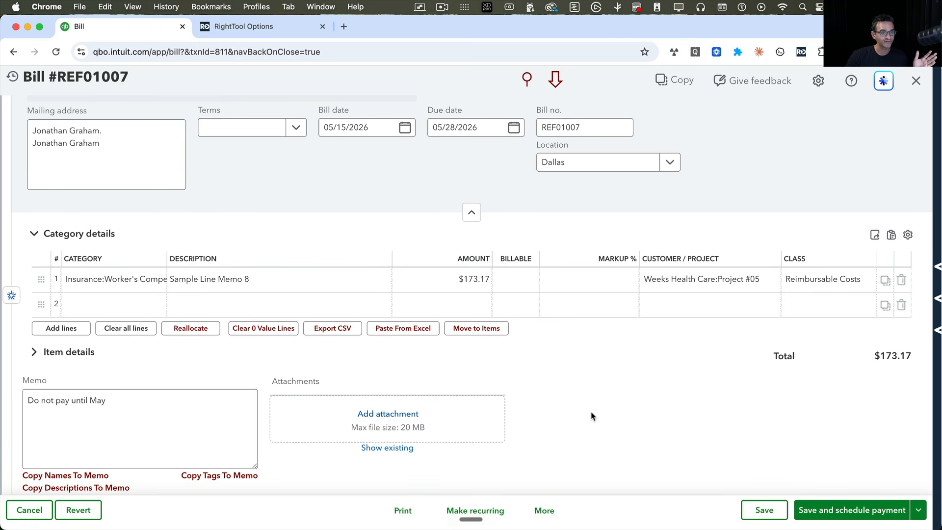
- Save the edited bill and close it to return to the Pay Bills list
{"action": "left_click", "coordinate": [762, 509]}
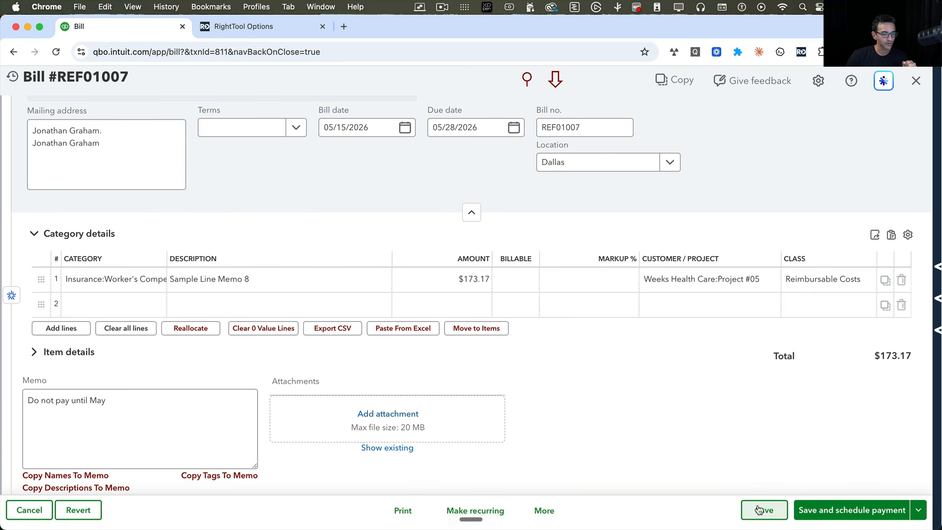
{"action": "left_click", "coordinate": [915, 85]}
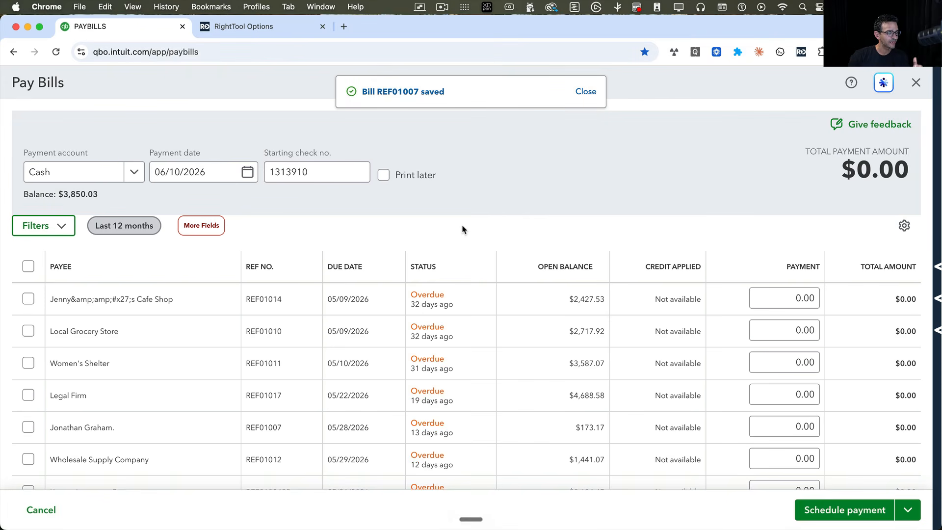
{"action": "scroll", "coordinate": [473, 294], "scroll_direction": "down", "scroll_amount": 2}
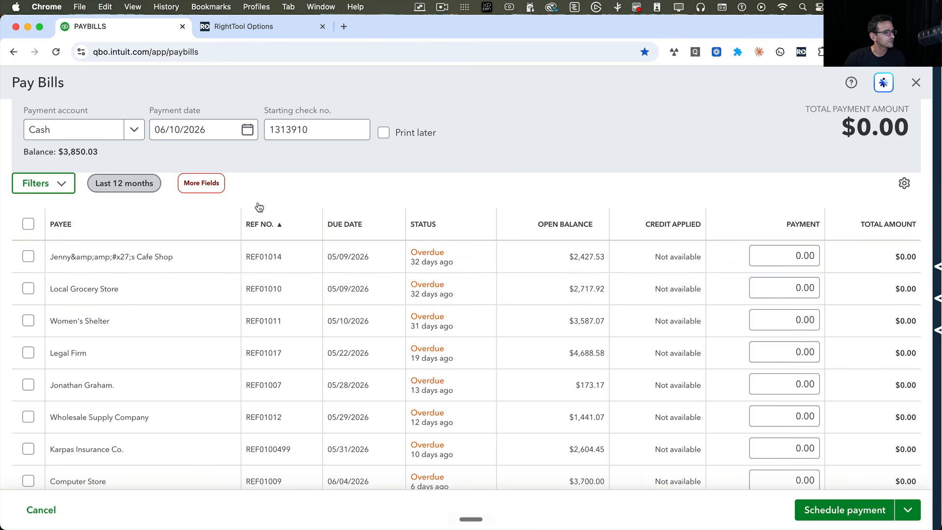
- Add the Memo, Class and Customer:Project columns to the bill list and remove Due Date, Status and Credit Applied
{"action": "left_click", "coordinate": [212, 187]}
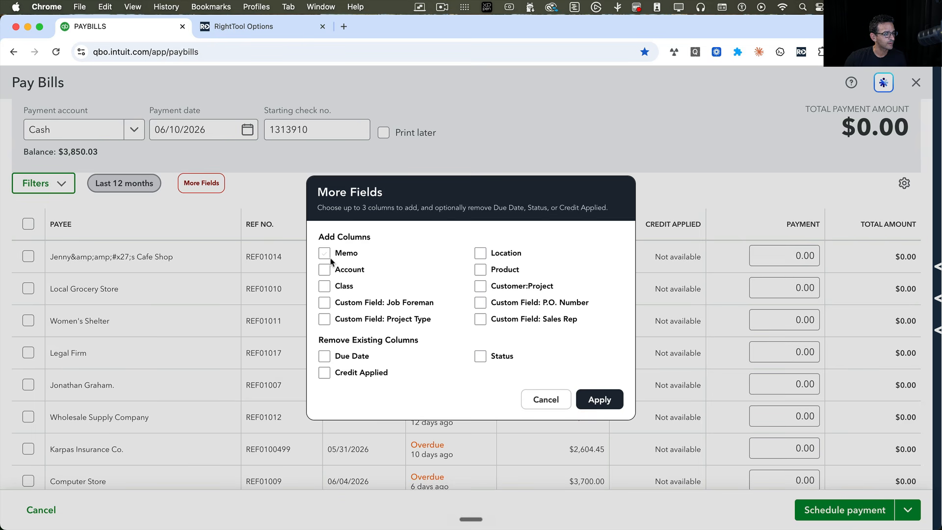
{"action": "left_click", "coordinate": [324, 287]}
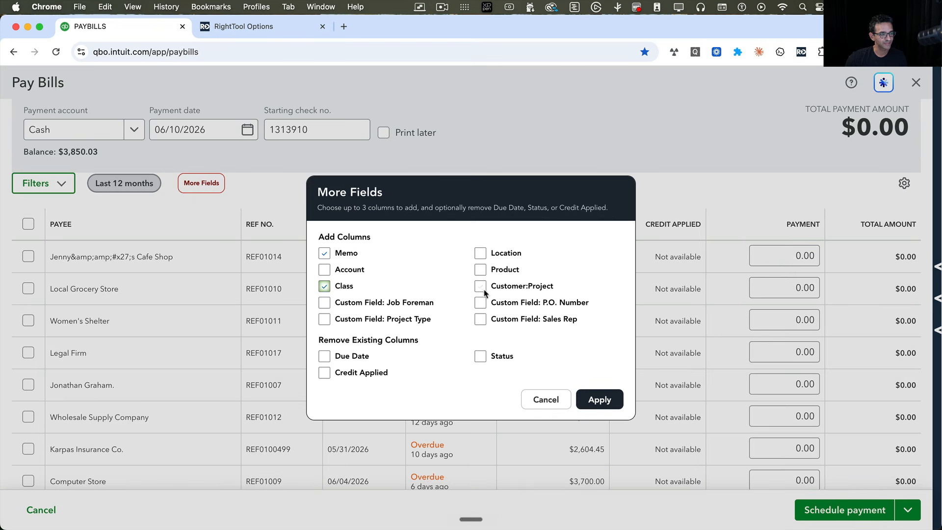
{"action": "left_click", "coordinate": [609, 406]}
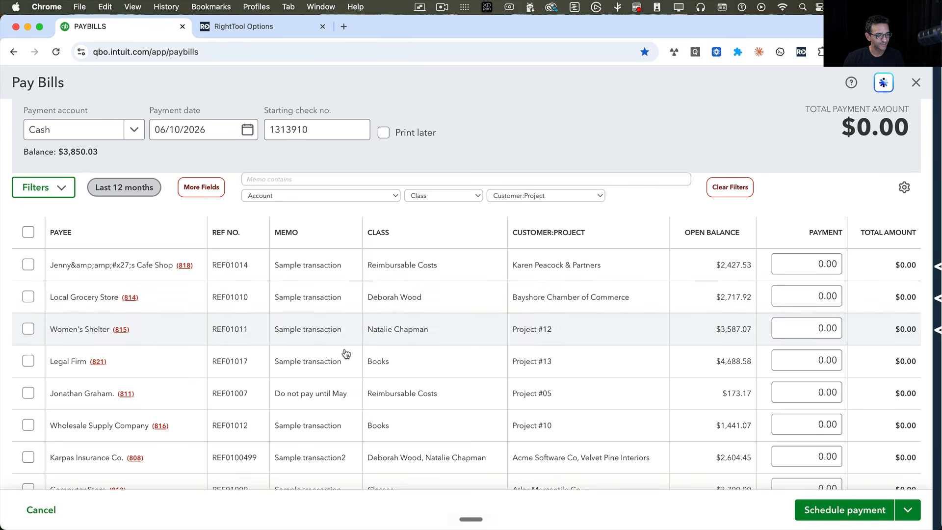
- Look through the bills with the added columns and open the Pay Bills Detail for bill REF01007
{"action": "scroll", "coordinate": [470, 389], "scroll_direction": "down", "scroll_amount": 2}
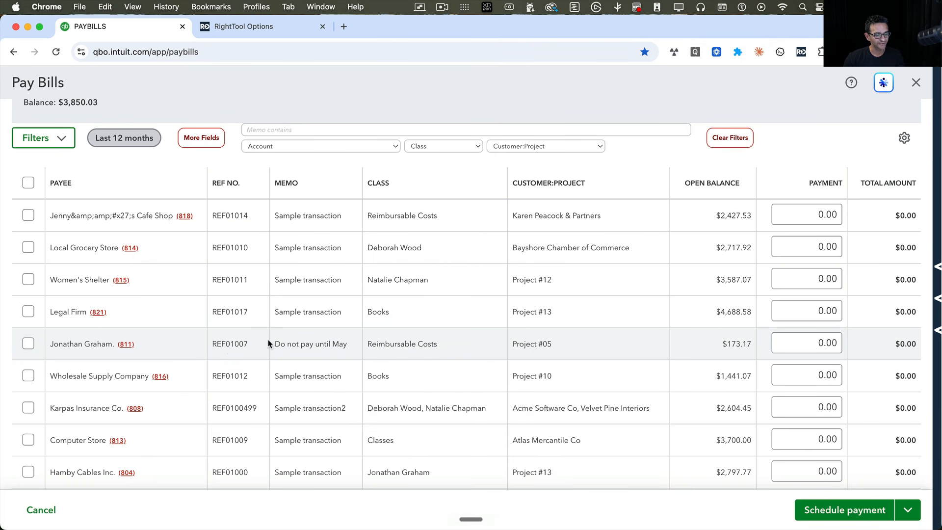
{"action": "scroll", "coordinate": [231, 352], "scroll_direction": "up", "scroll_amount": 2}
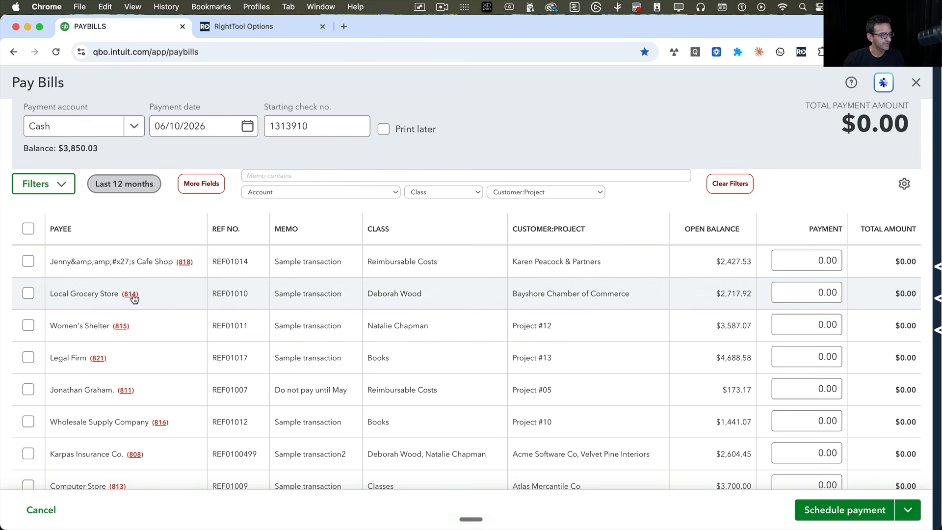
{"action": "scroll", "coordinate": [162, 390], "scroll_direction": "down", "scroll_amount": 2}
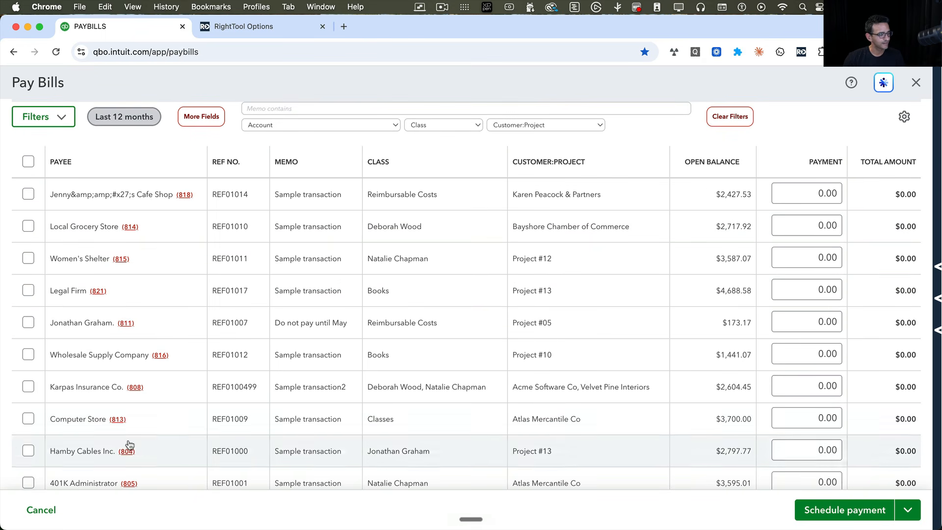
{"action": "left_click", "coordinate": [127, 323]}
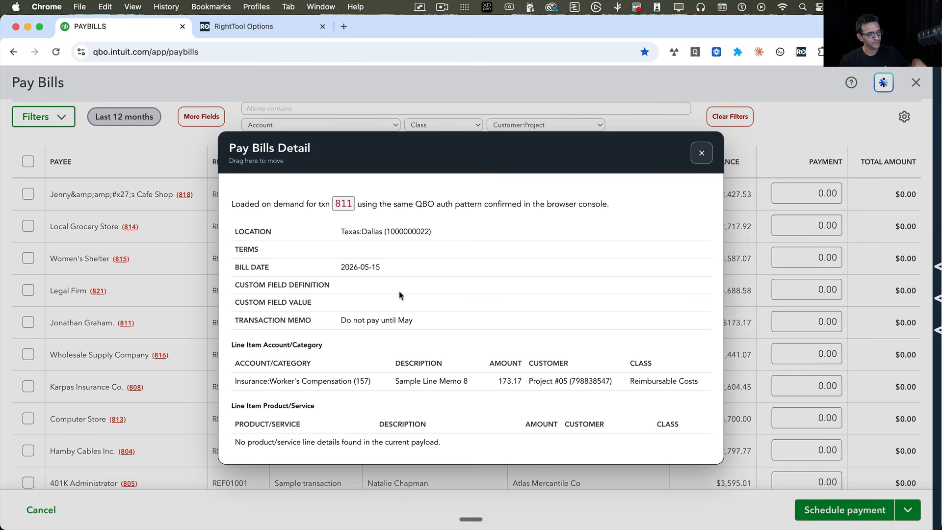
- Read the location and bill date in bill REF01007's details and close them
{"action": "triple_click", "coordinate": [354, 234]}
{"action": "left_click", "coordinate": [445, 249]}
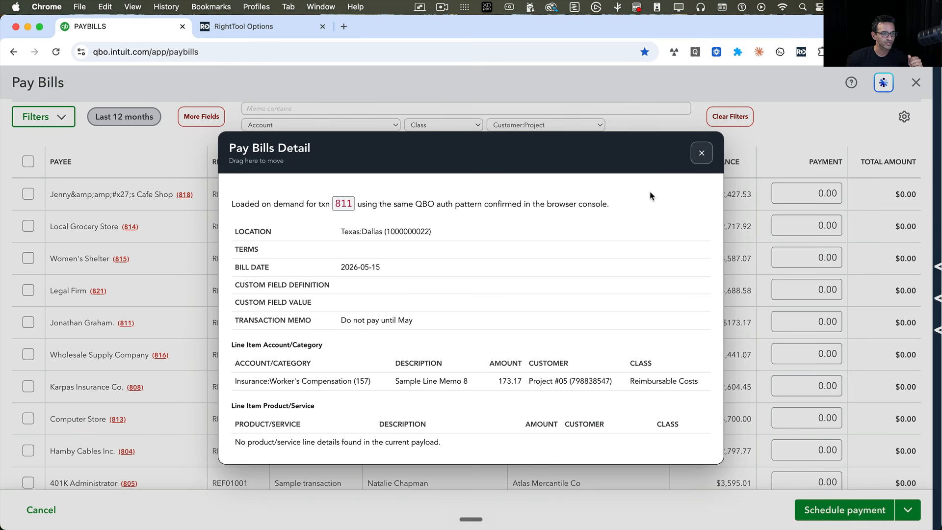
{"action": "left_click", "coordinate": [701, 155]}
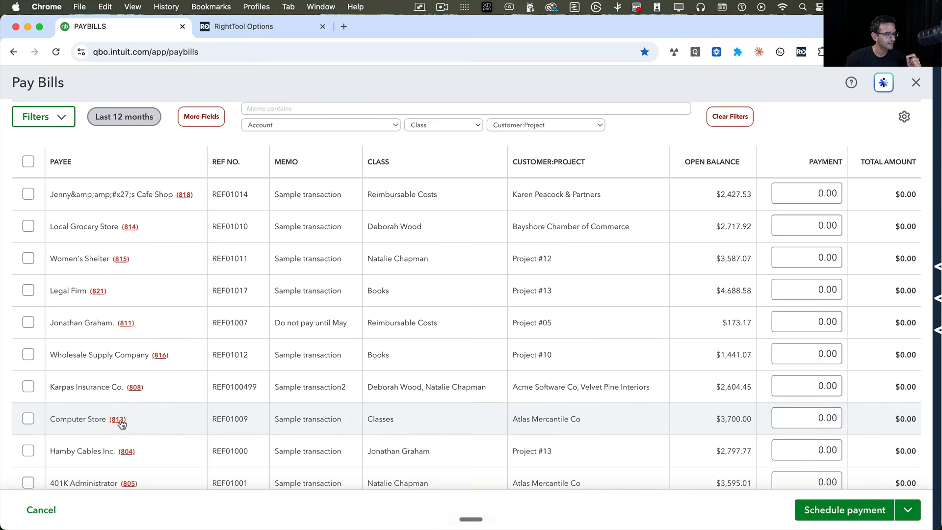
- View the Pay Bills Detail of the Computer Store bill REF01009 and the Postage Supply Company bill REF01003, closing each
{"action": "left_click", "coordinate": [119, 419]}
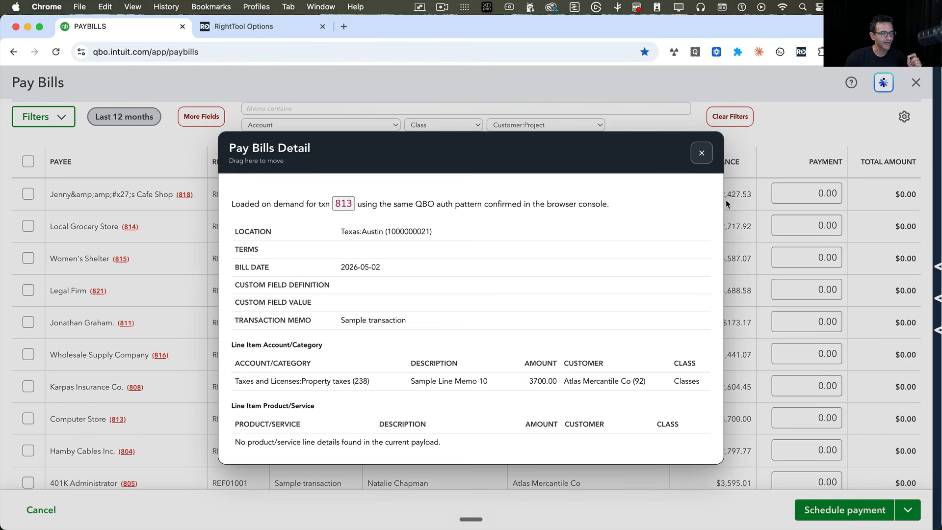
{"action": "left_click", "coordinate": [701, 153]}
{"action": "scroll", "coordinate": [154, 404], "scroll_direction": "down", "scroll_amount": 5}
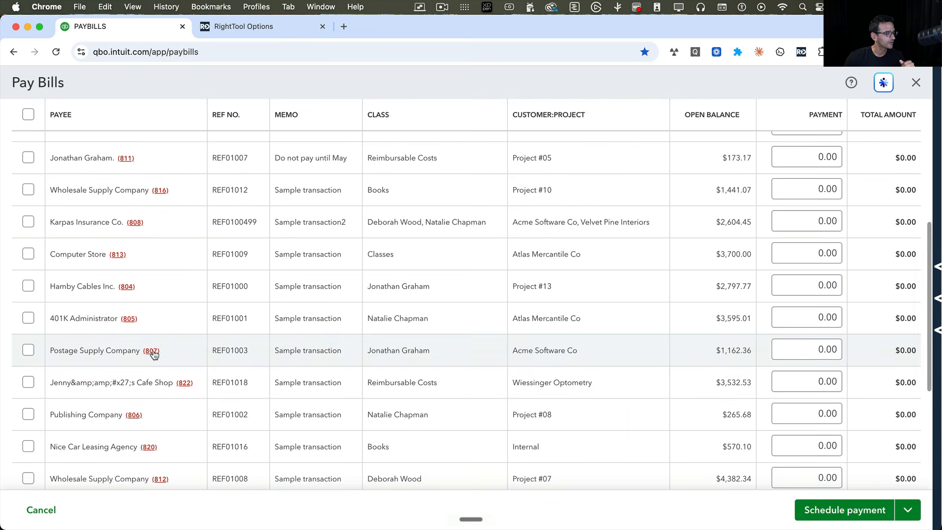
{"action": "left_click", "coordinate": [153, 352]}
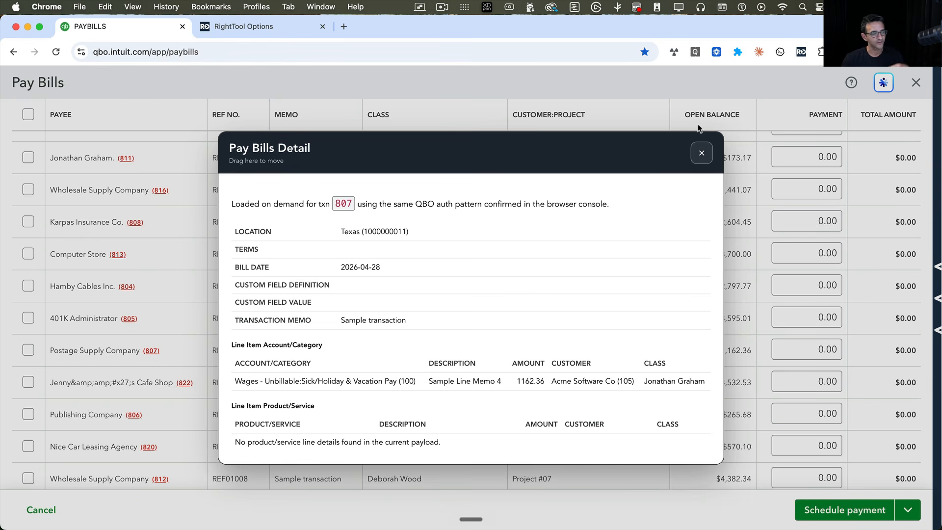
{"action": "left_click", "coordinate": [702, 153]}
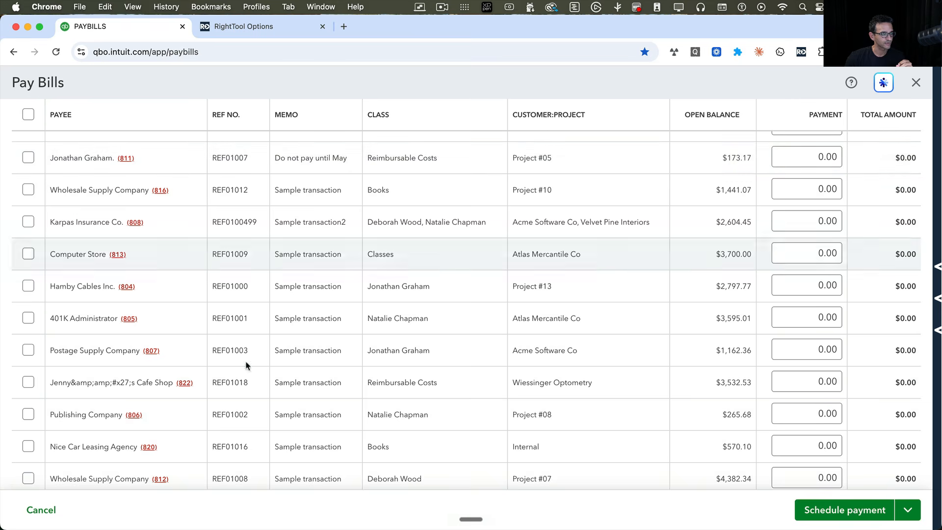
- Filter the bill list to customer/project Project #13 and class Reimbursable Costs
{"action": "scroll", "coordinate": [227, 355], "scroll_direction": "up", "scroll_amount": 5}
{"action": "scroll", "coordinate": [228, 356], "scroll_direction": "up", "scroll_amount": 3}
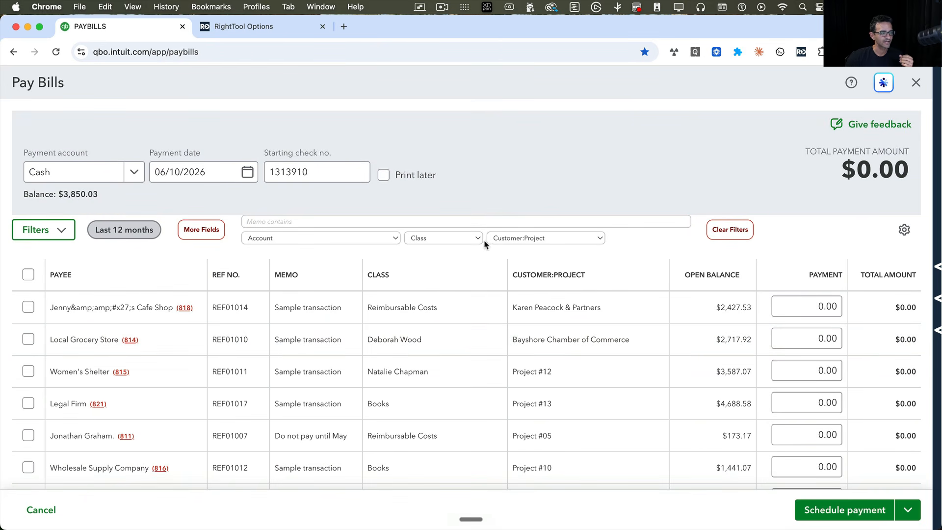
{"action": "left_click", "coordinate": [540, 239]}
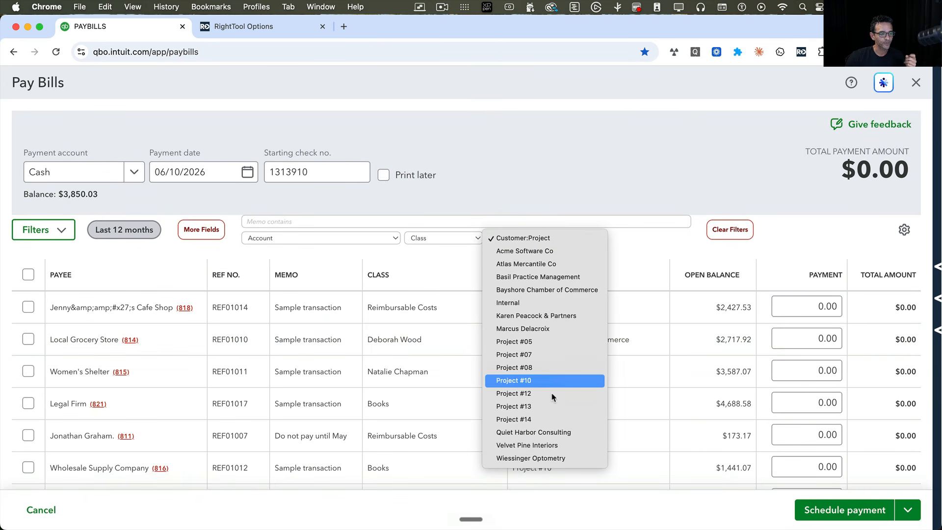
{"action": "left_click", "coordinate": [546, 408]}
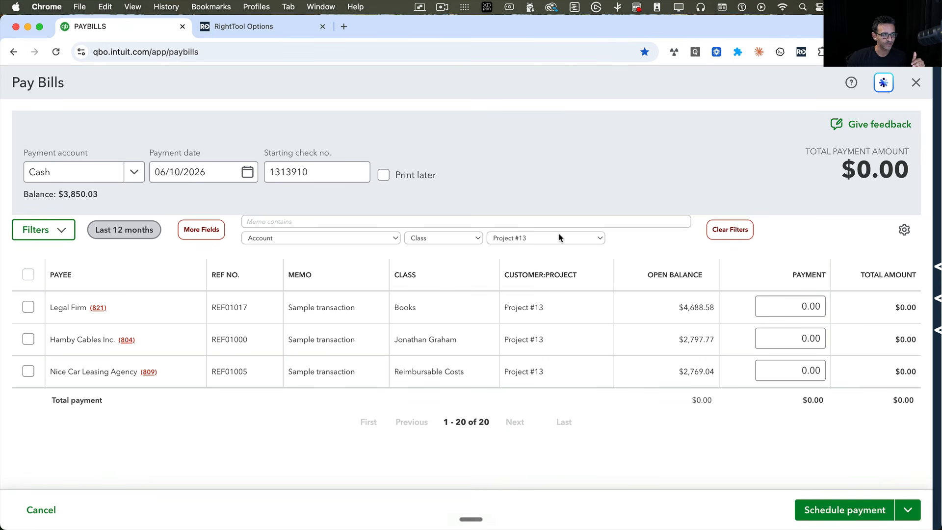
{"action": "left_click", "coordinate": [454, 239]}
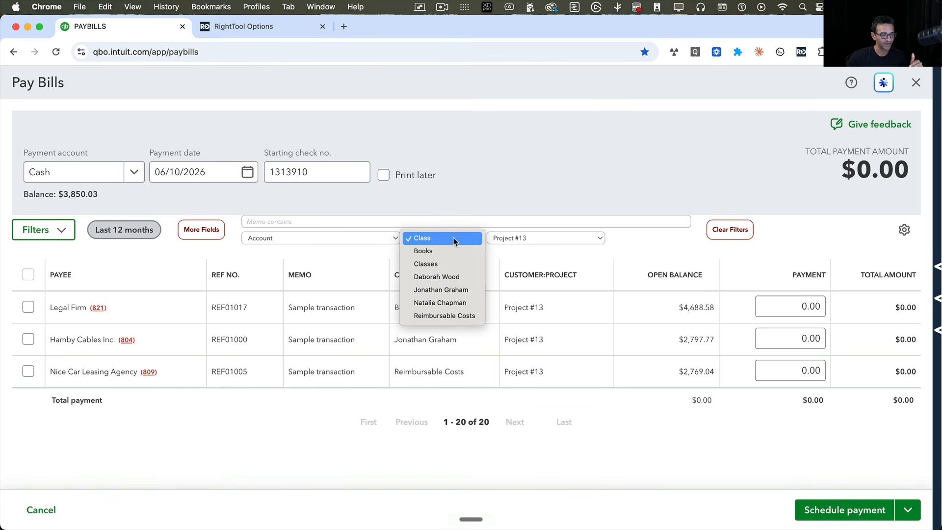
{"action": "left_click", "coordinate": [444, 315]}
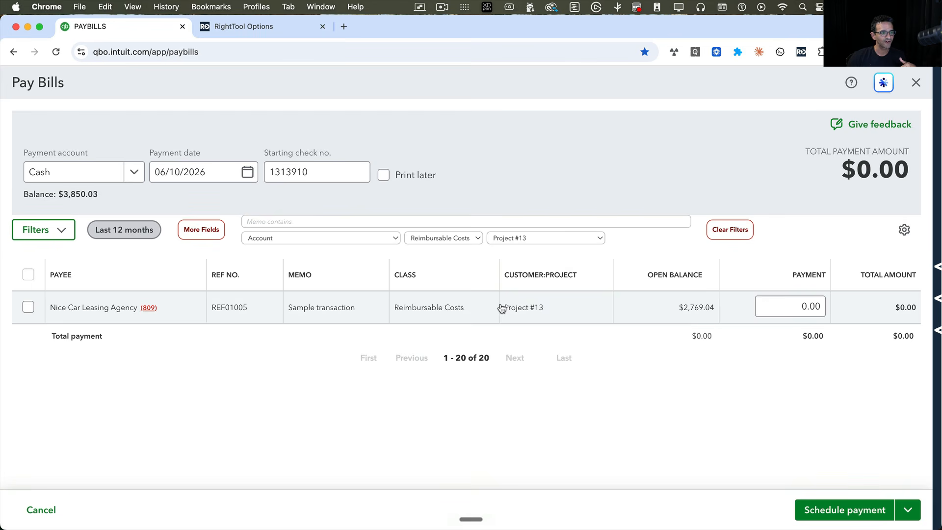
- Clear the filters and list only the bills with class Reimbursable Costs
{"action": "left_click", "coordinate": [521, 239]}
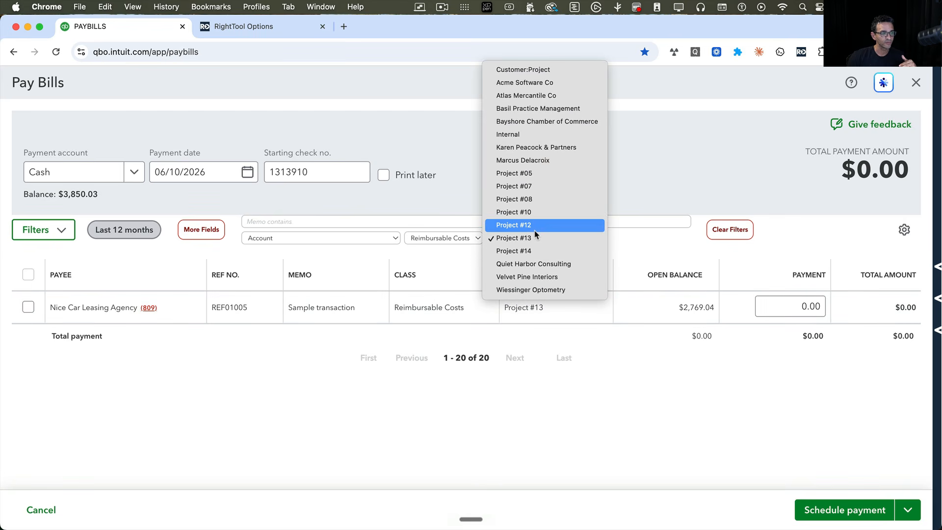
{"action": "left_click", "coordinate": [572, 239]}
{"action": "left_click", "coordinate": [740, 232]}
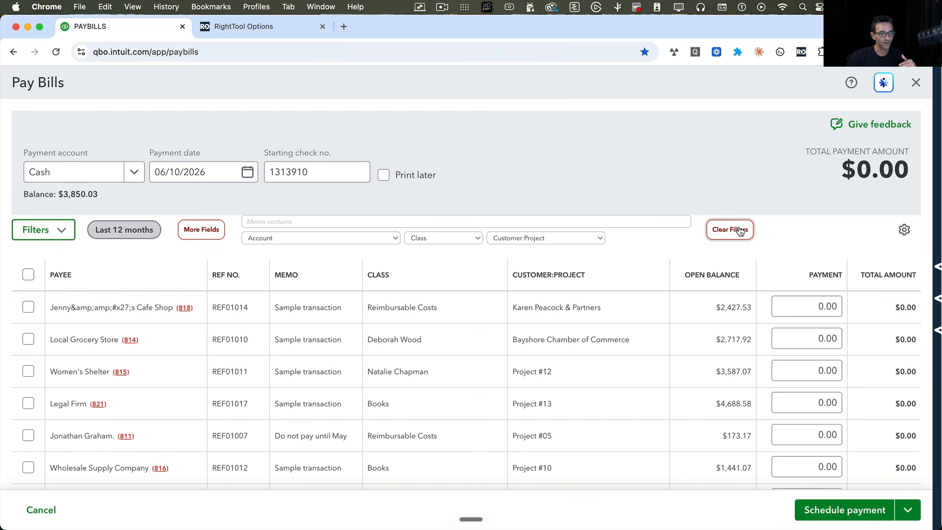
{"action": "left_click", "coordinate": [425, 240]}
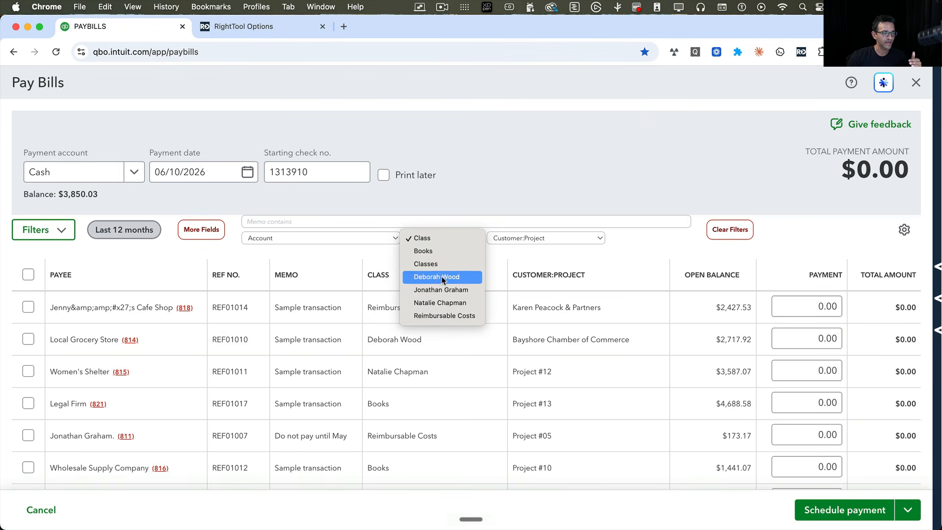
{"action": "left_click", "coordinate": [446, 317]}
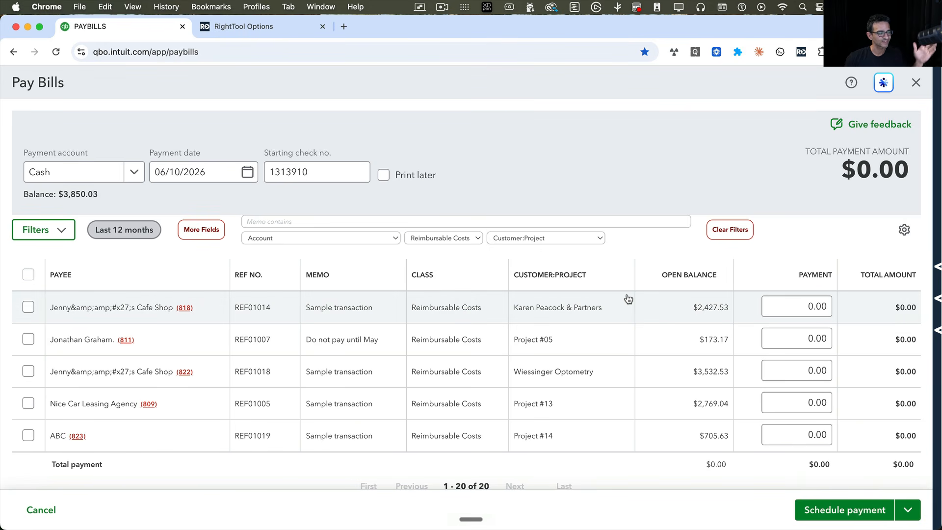
- Clear the class filter and filter bills by account in turn: Building & land rent, Business License & Fees, and Car/Truck Expense:Car Rental
{"action": "left_click", "coordinate": [467, 238]}
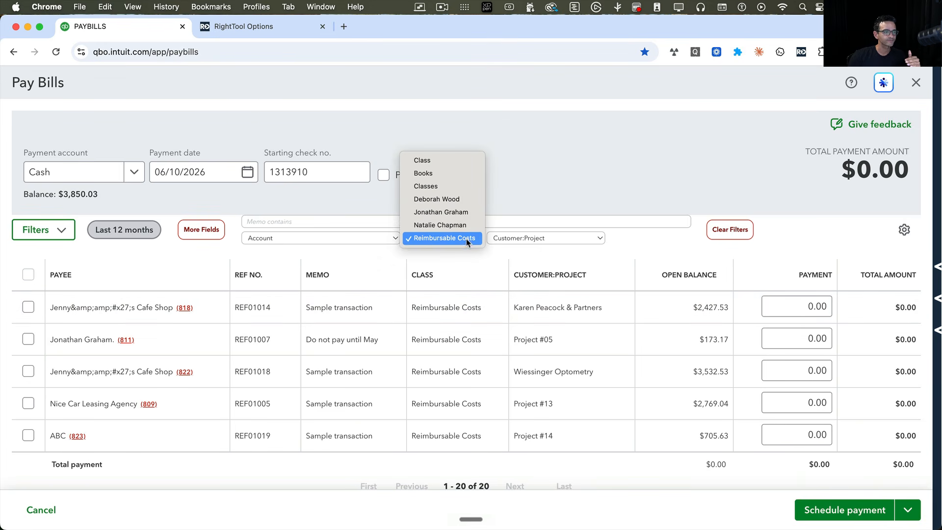
{"action": "left_click", "coordinate": [740, 234]}
{"action": "left_click", "coordinate": [292, 238]}
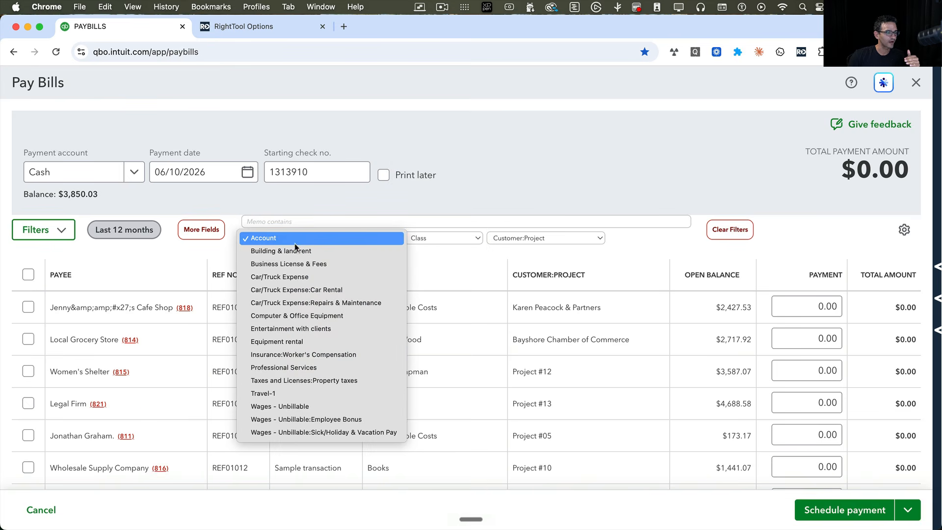
{"action": "left_click", "coordinate": [309, 254]}
{"action": "left_click", "coordinate": [292, 239]}
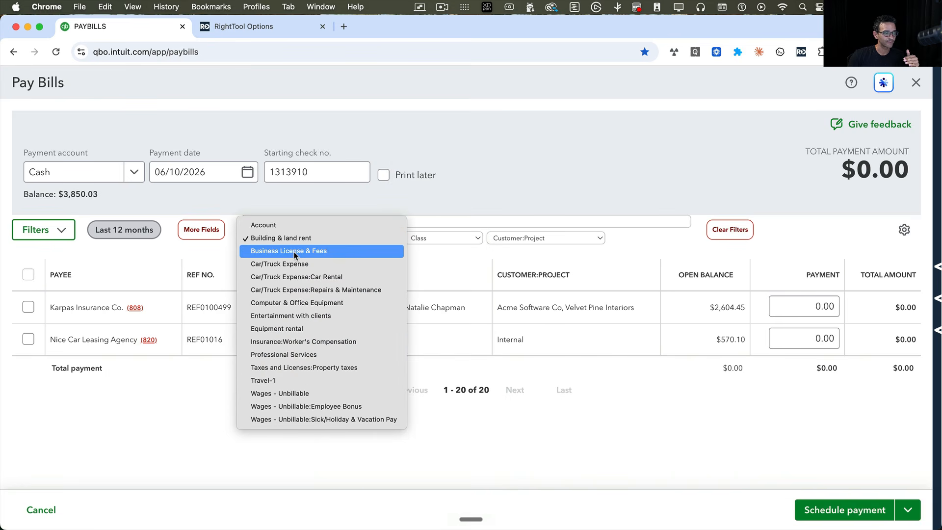
{"action": "left_click", "coordinate": [294, 252]}
{"action": "left_click", "coordinate": [290, 237]}
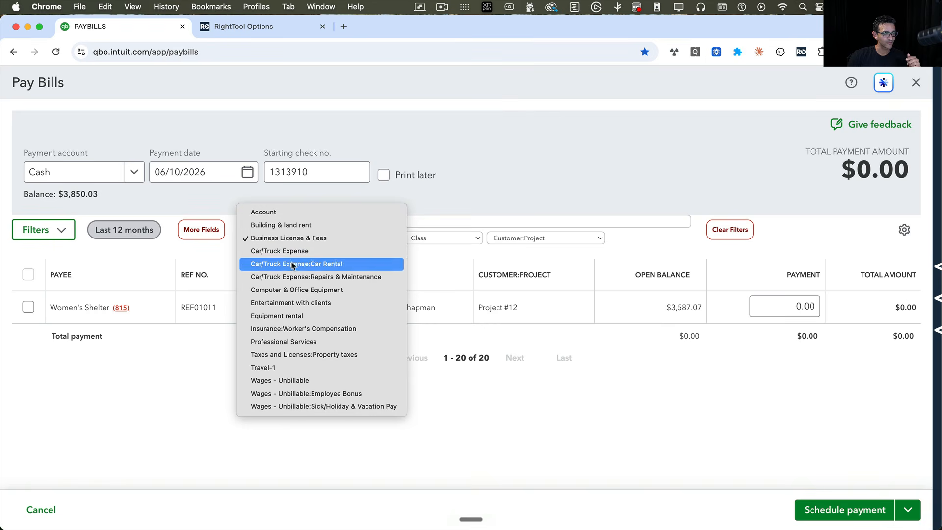
{"action": "left_click", "coordinate": [292, 267]}
- Filter bills in turn by Computer & Office Equipment, Entertainment with clients, and Taxes and Licenses:Property taxes, and clear the filters
{"action": "left_click", "coordinate": [285, 241]}
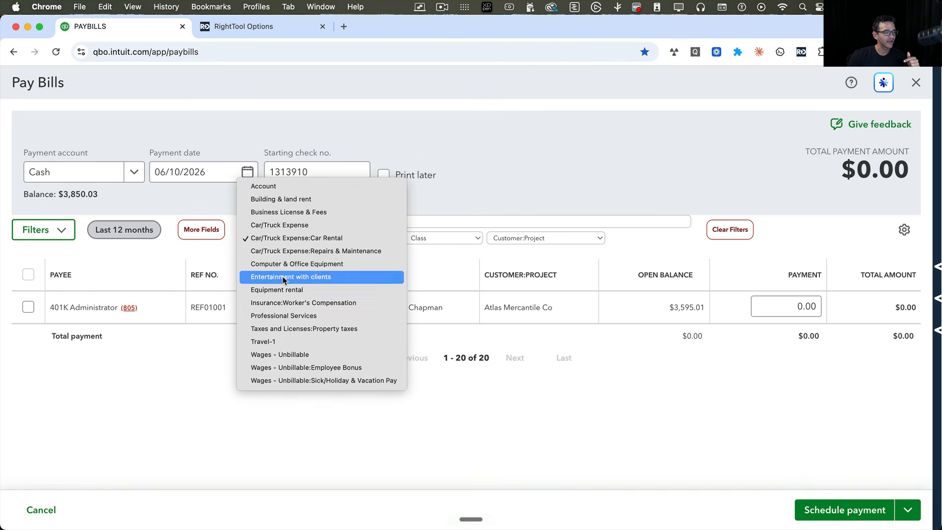
{"action": "left_click", "coordinate": [283, 267]}
{"action": "left_click", "coordinate": [282, 237]}
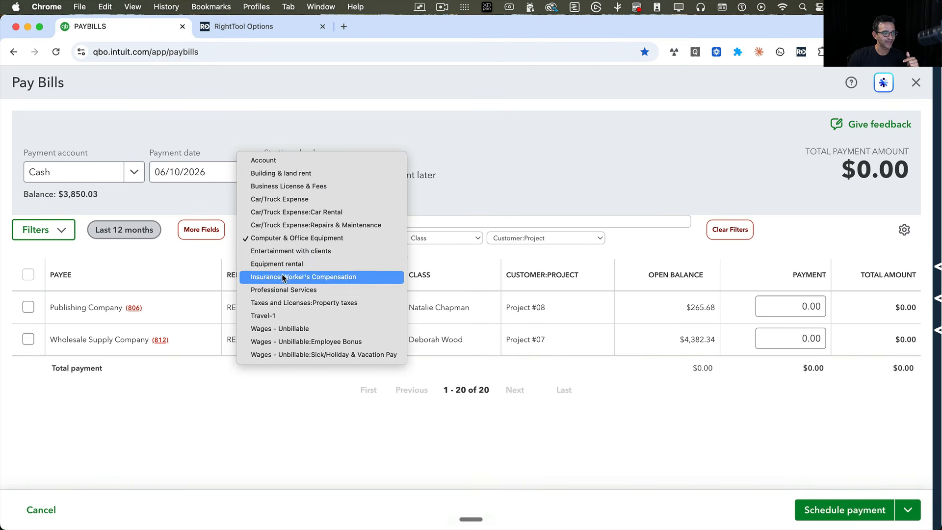
{"action": "left_click", "coordinate": [287, 253]}
{"action": "left_click", "coordinate": [285, 239]}
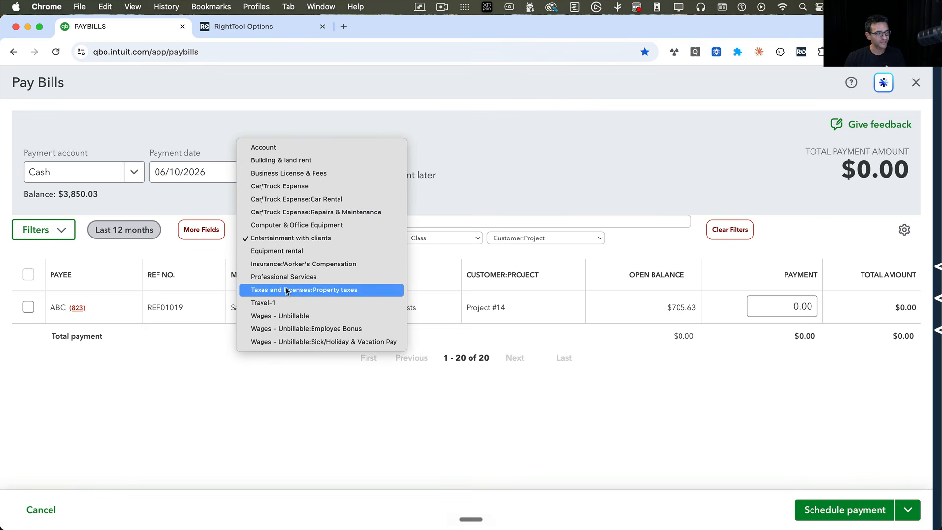
{"action": "left_click", "coordinate": [287, 290]}
{"action": "left_click", "coordinate": [286, 240]}
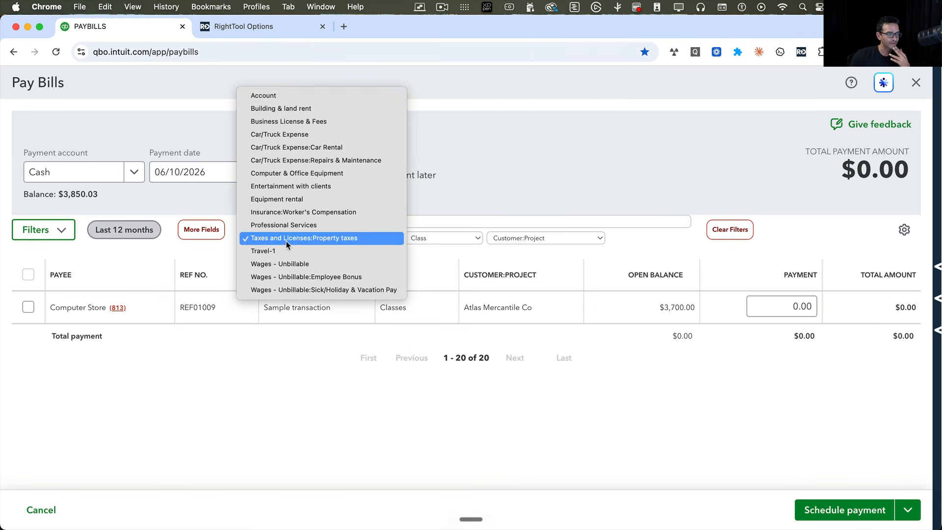
{"action": "left_click", "coordinate": [737, 231]}
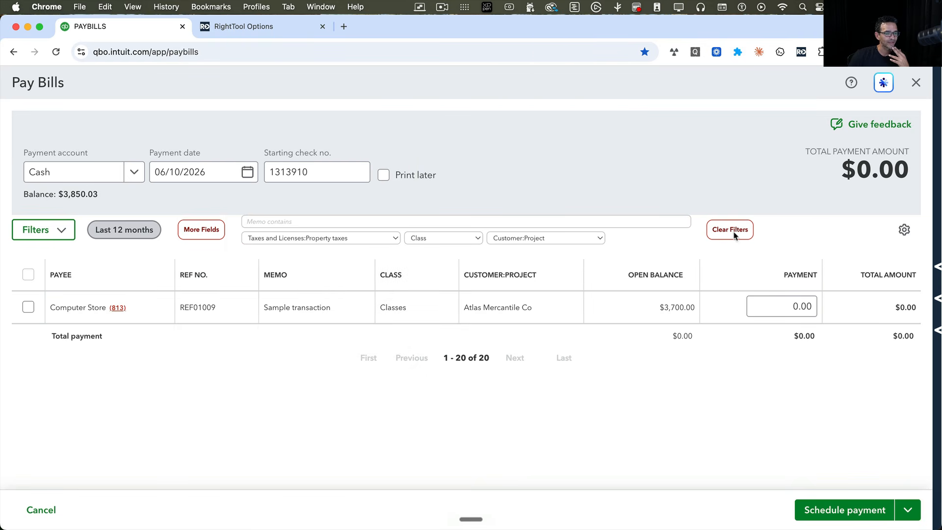
{"action": "left_click", "coordinate": [736, 230]}
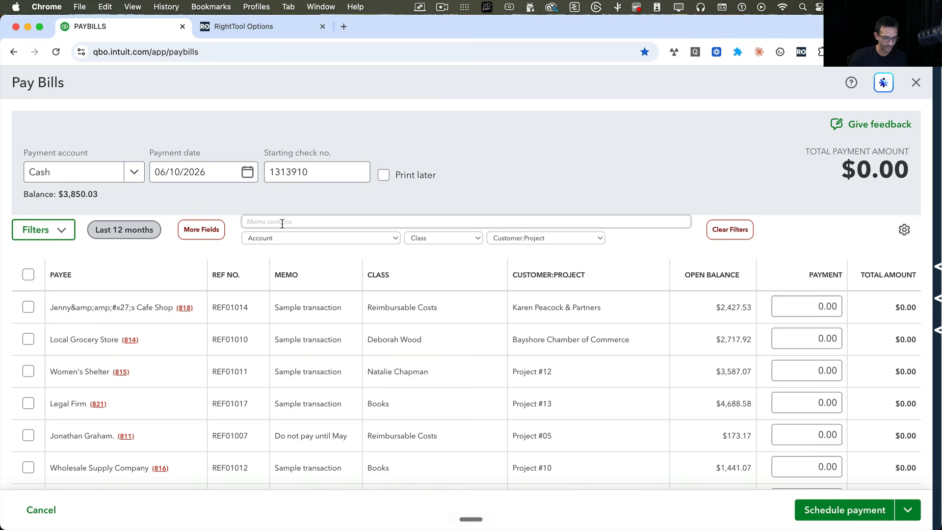
- Filter the bills to memos containing "May" and empty the memo filter again
{"action": "type", "text": "May"}
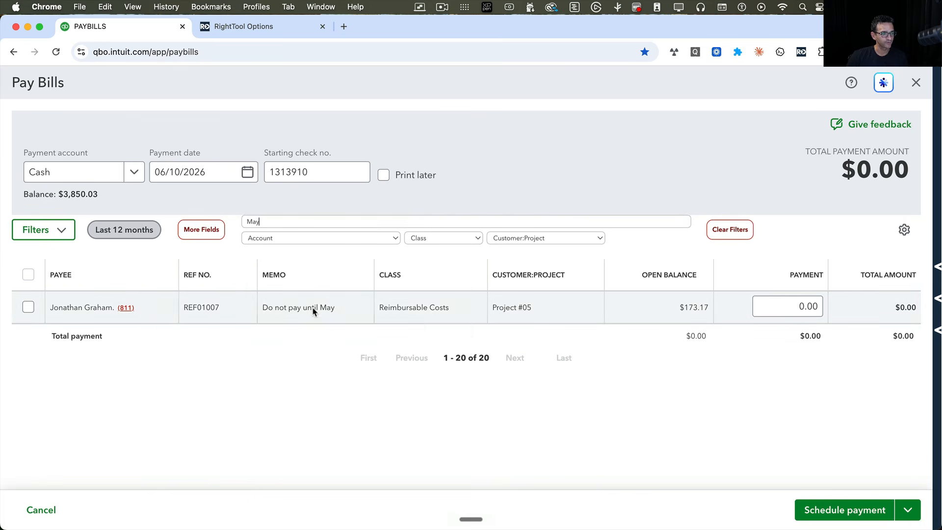
{"action": "left_click_drag", "start_coordinate": [287, 221], "coordinate": [213, 224]}
{"action": "key", "text": "BackSpace"}
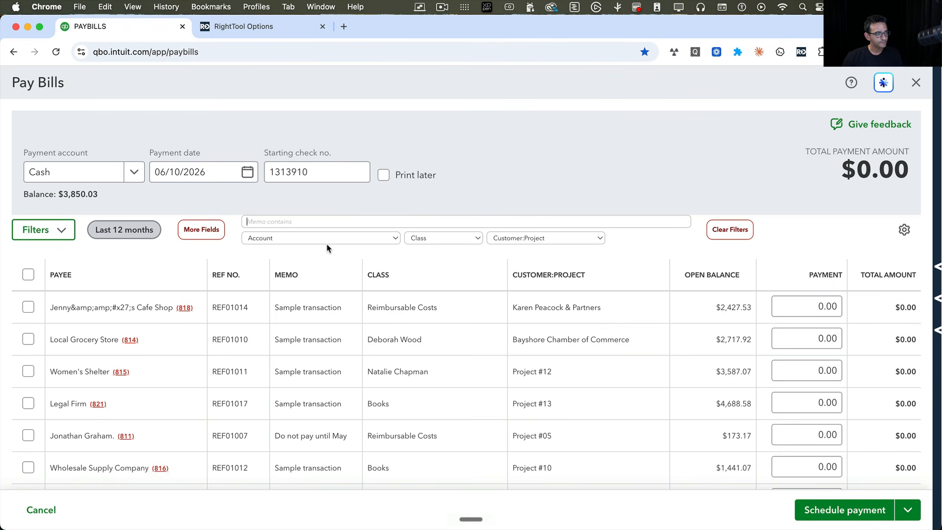
- Filter the bills to Project #13 and select the Legal Firm, Hamby Cables Inc. and Nice Car Leasing Agency bills for full payment
{"action": "left_click", "coordinate": [509, 242]}
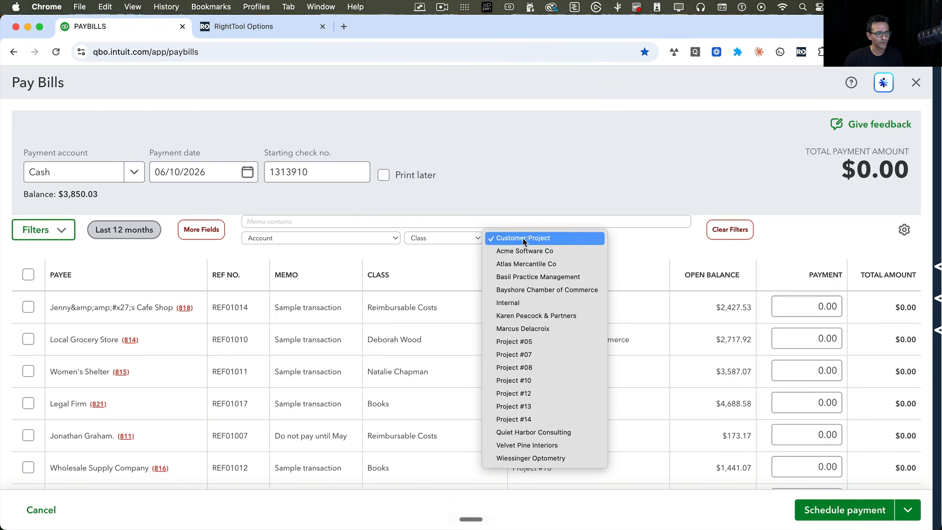
{"action": "left_click", "coordinate": [540, 407]}
{"action": "left_click", "coordinate": [28, 308]}
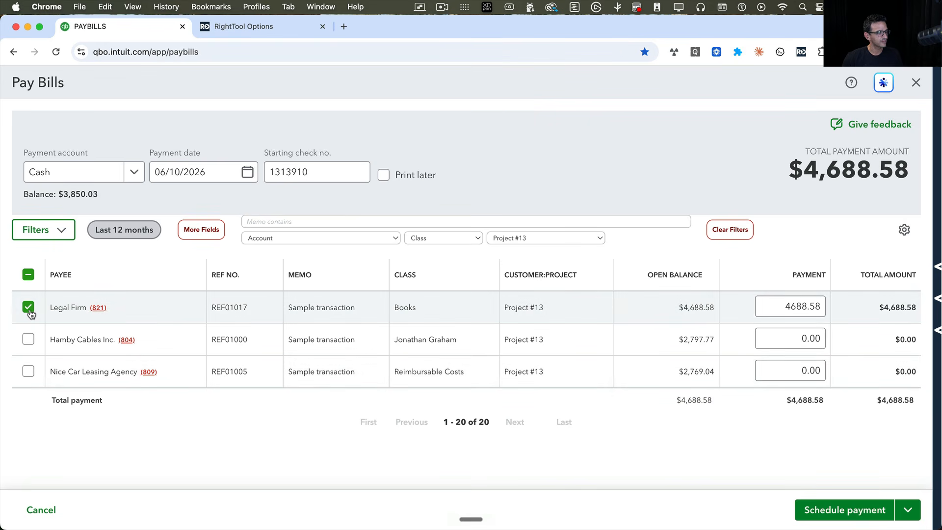
{"action": "left_click", "coordinate": [29, 342]}
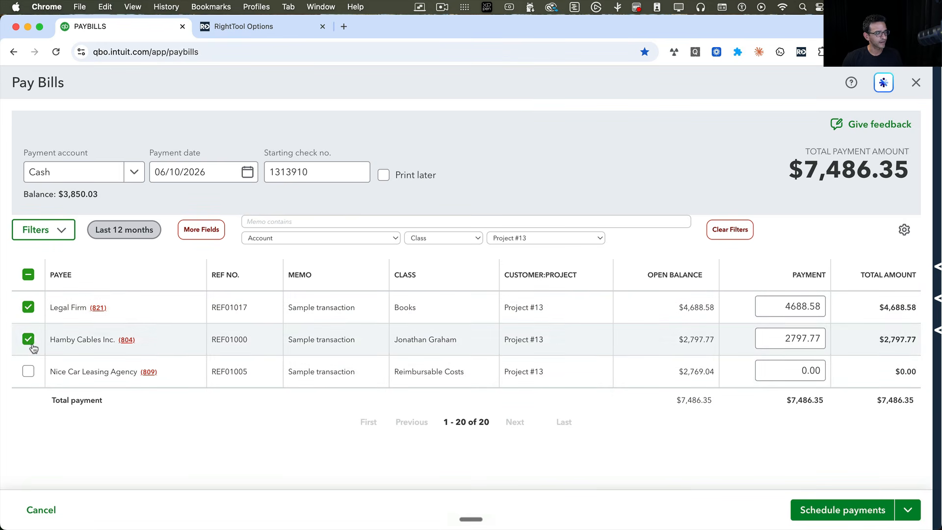
{"action": "left_click", "coordinate": [29, 373]}
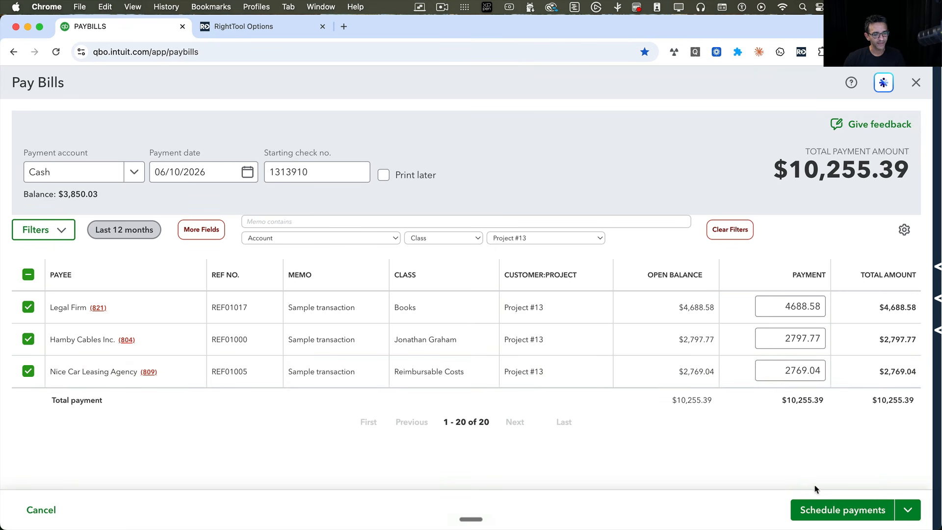
- Save the selected bill payments with the print option and close the Print checks setup
{"action": "left_click", "coordinate": [908, 510]}
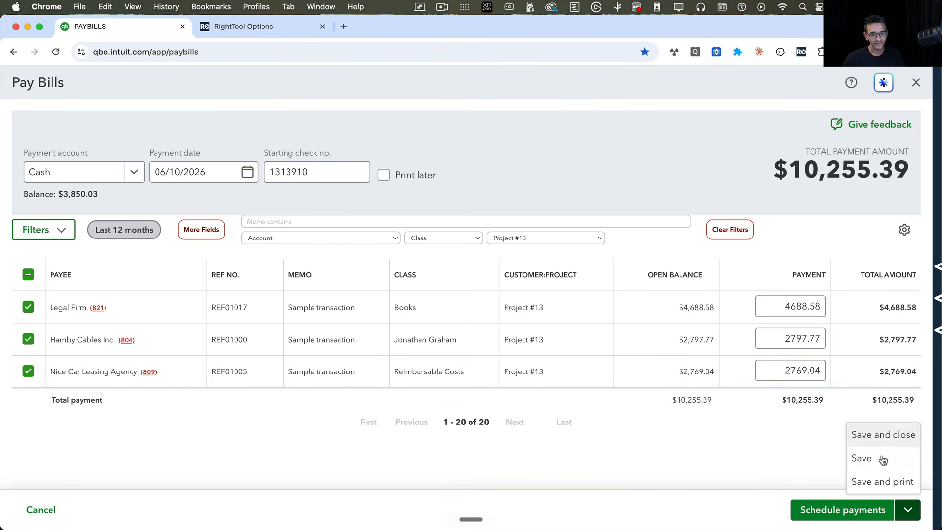
{"action": "left_click", "coordinate": [879, 482]}
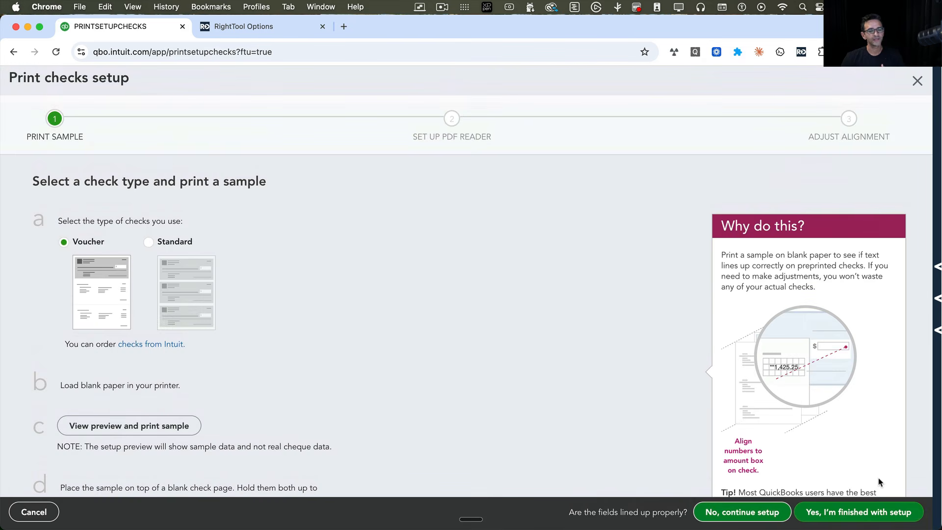
{"action": "left_click", "coordinate": [916, 85]}
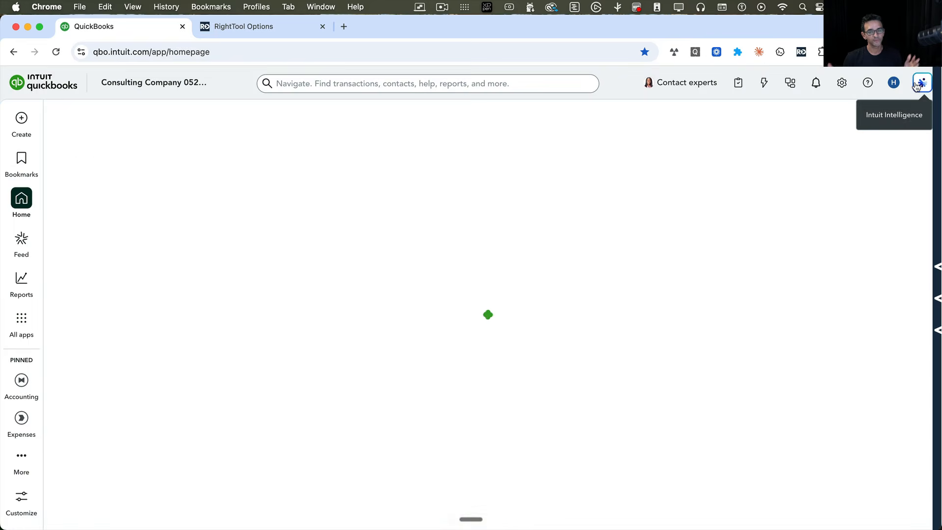